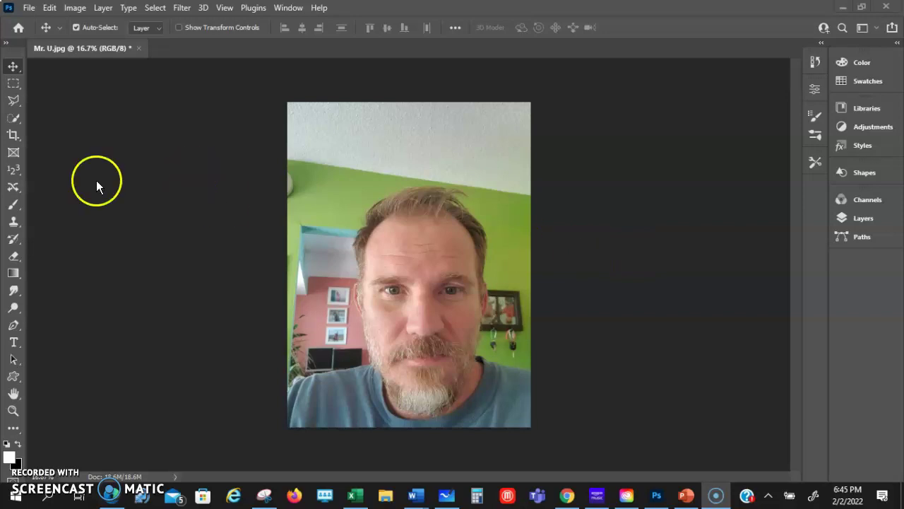
Step: Open the Select and Mask workspace from the Quick Selection tool and set the preview's transparency to 0%
{"action": "left_click", "coordinate": [12, 119]}
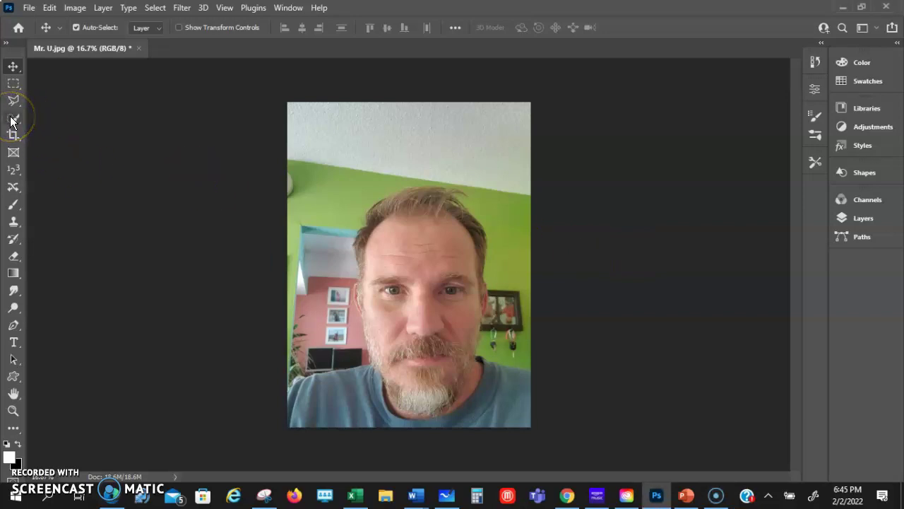
{"action": "left_click", "coordinate": [11, 119]}
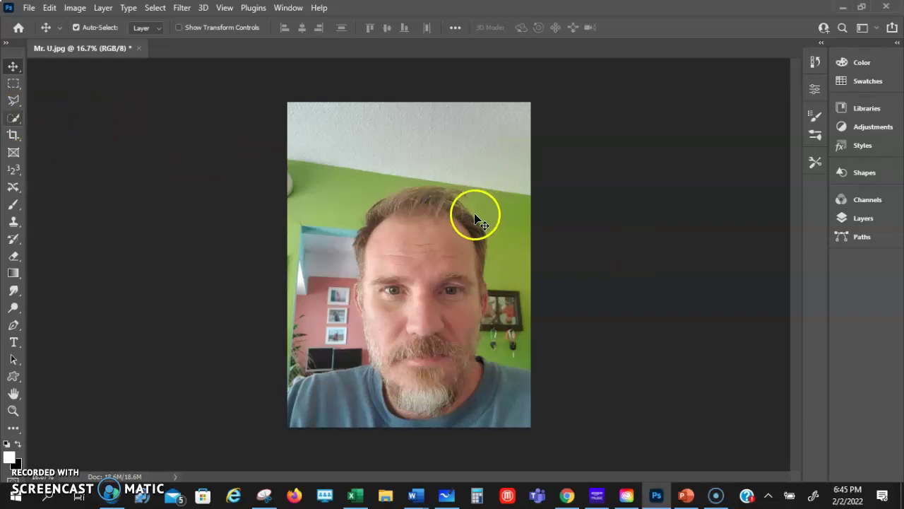
{"action": "left_click", "coordinate": [16, 120]}
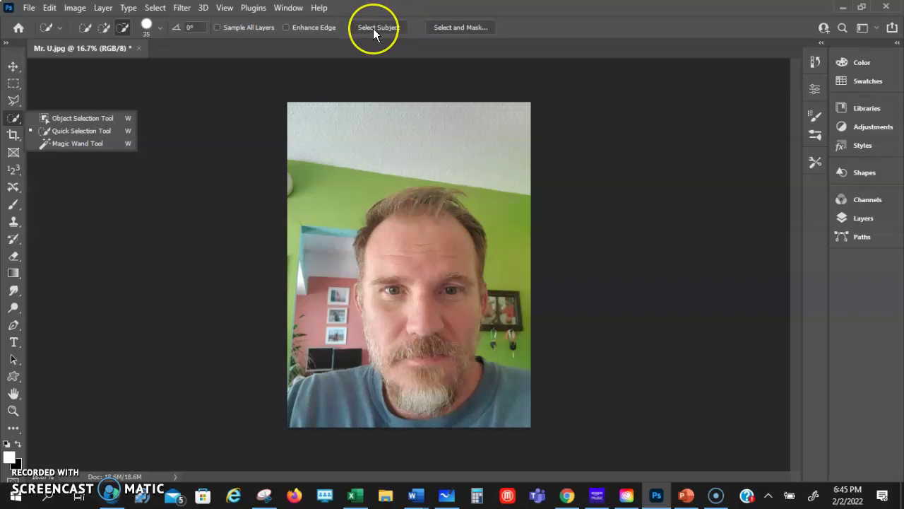
{"action": "left_click", "coordinate": [463, 27]}
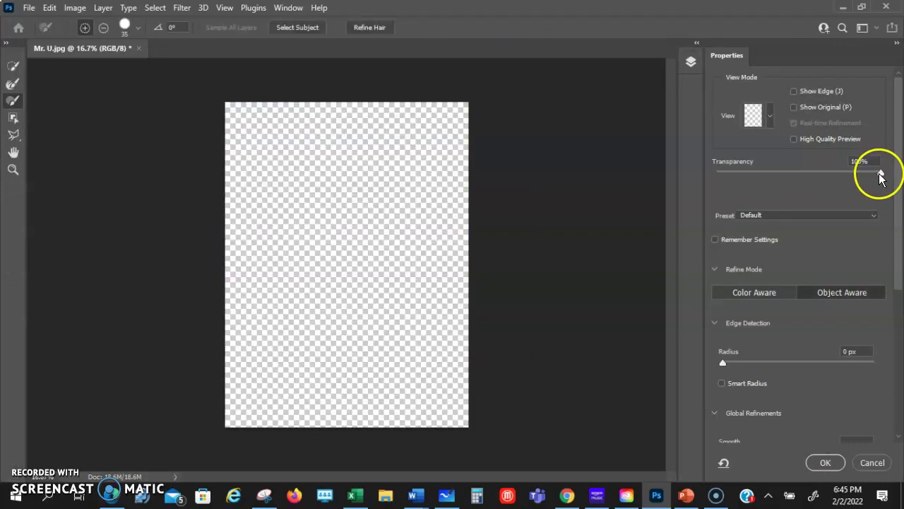
{"action": "left_click_drag", "start_coordinate": [880, 174], "coordinate": [714, 175]}
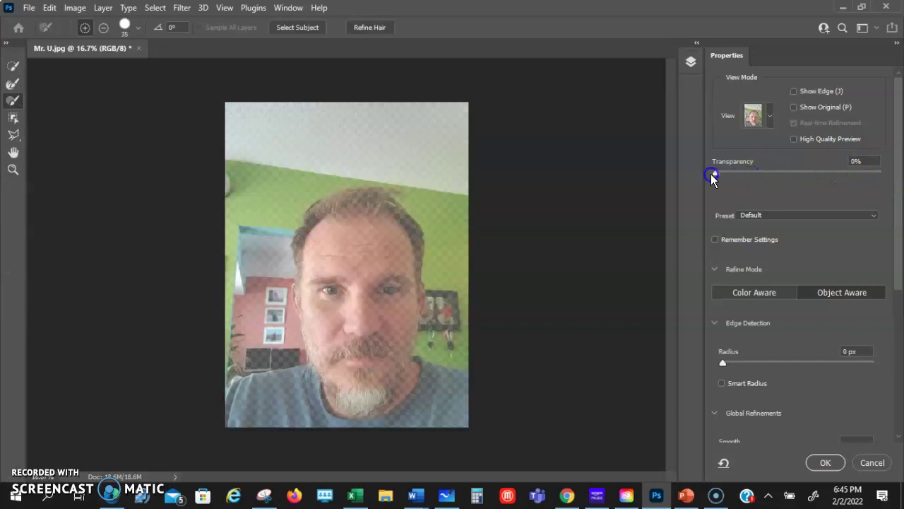
{"action": "left_click", "coordinate": [717, 171]}
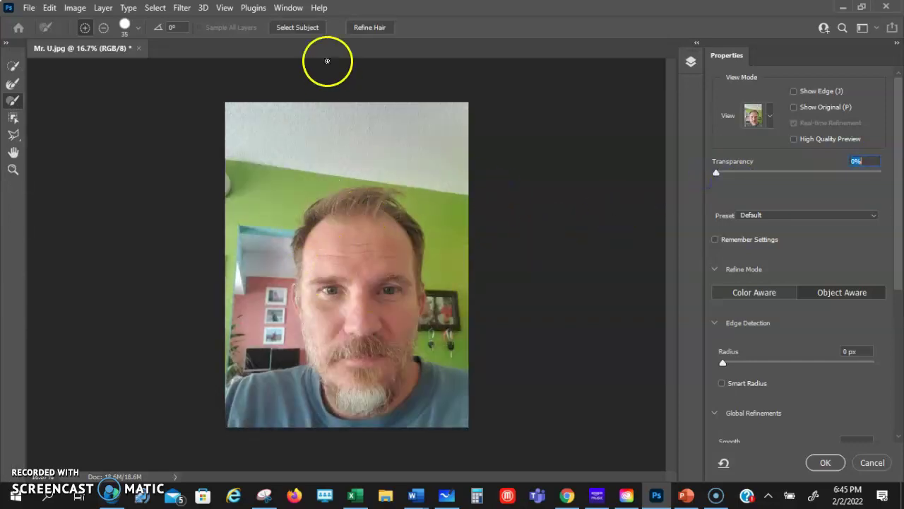
Step: Select the man automatically with Select Subject and set the preview's transparency to 100%
{"action": "left_click", "coordinate": [300, 28]}
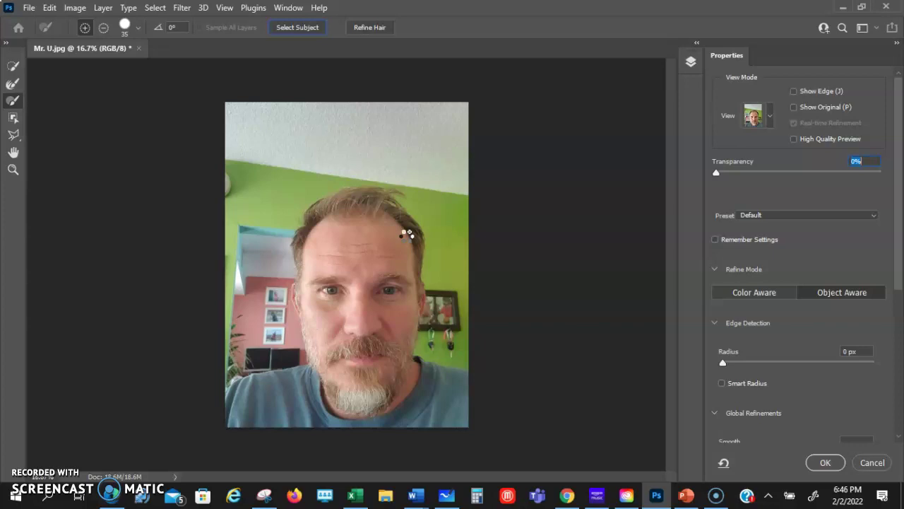
{"action": "mouse_move", "coordinate": [407, 234]}
{"action": "left_mouse_down"}
{"action": "mouse_move", "coordinate": [433, 156]}
{"action": "mouse_move", "coordinate": [410, 182]}
{"action": "left_mouse_up"}
{"action": "left_click", "coordinate": [407, 180]}
{"action": "mouse_move", "coordinate": [405, 180]}
{"action": "left_mouse_down"}
{"action": "mouse_move", "coordinate": [379, 185]}
{"action": "mouse_move", "coordinate": [384, 225]}
{"action": "mouse_move", "coordinate": [388, 212]}
{"action": "mouse_move", "coordinate": [692, 214]}
{"action": "mouse_move", "coordinate": [738, 187]}
{"action": "mouse_move", "coordinate": [763, 142]}
{"action": "mouse_move", "coordinate": [772, 147]}
{"action": "left_mouse_up"}
{"action": "mouse_move", "coordinate": [592, 198]}
{"action": "left_mouse_down"}
{"action": "mouse_move", "coordinate": [292, 337]}
{"action": "mouse_move", "coordinate": [362, 184]}
{"action": "left_mouse_up"}
{"action": "left_click_drag", "start_coordinate": [322, 132], "coordinate": [340, 127]}
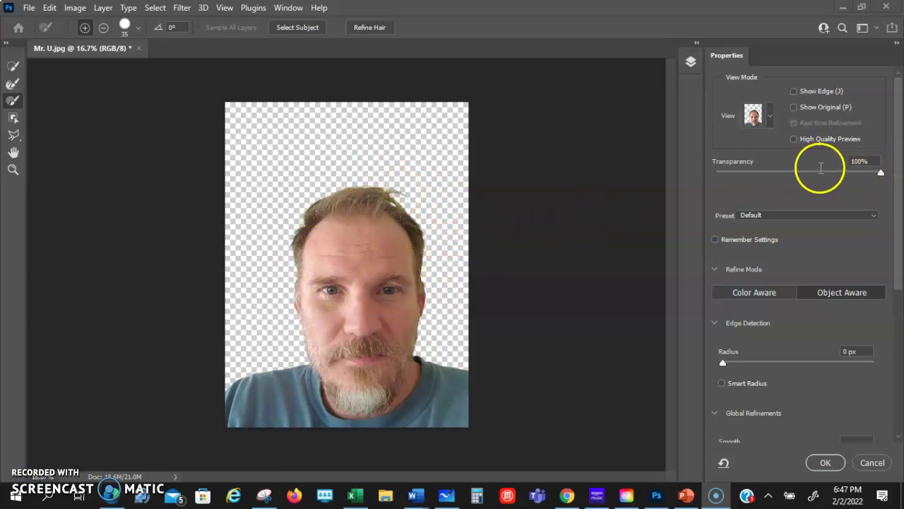
{"action": "mouse_move", "coordinate": [412, 159]}
{"action": "left_mouse_down"}
{"action": "mouse_move", "coordinate": [423, 111]}
{"action": "mouse_move", "coordinate": [391, 158]}
{"action": "left_mouse_up"}
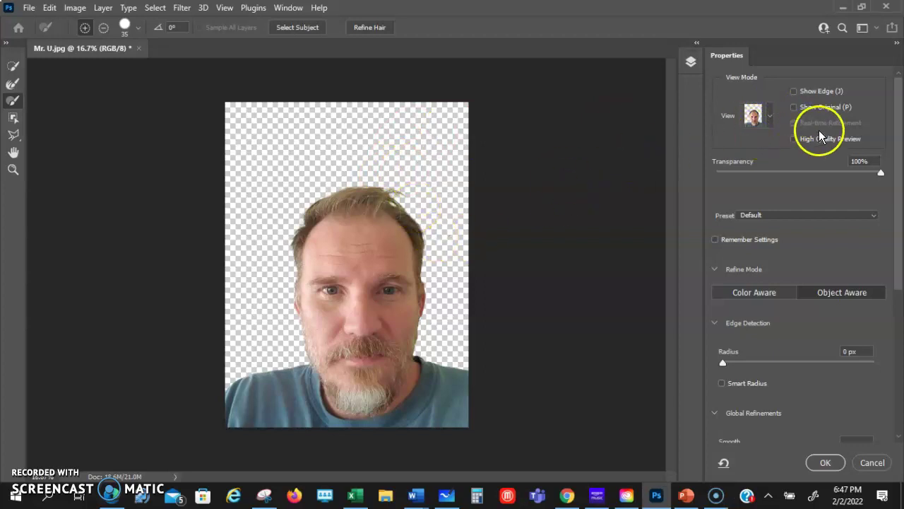
Step: Change the preview's view mode to On Black
{"action": "left_click", "coordinate": [770, 120]}
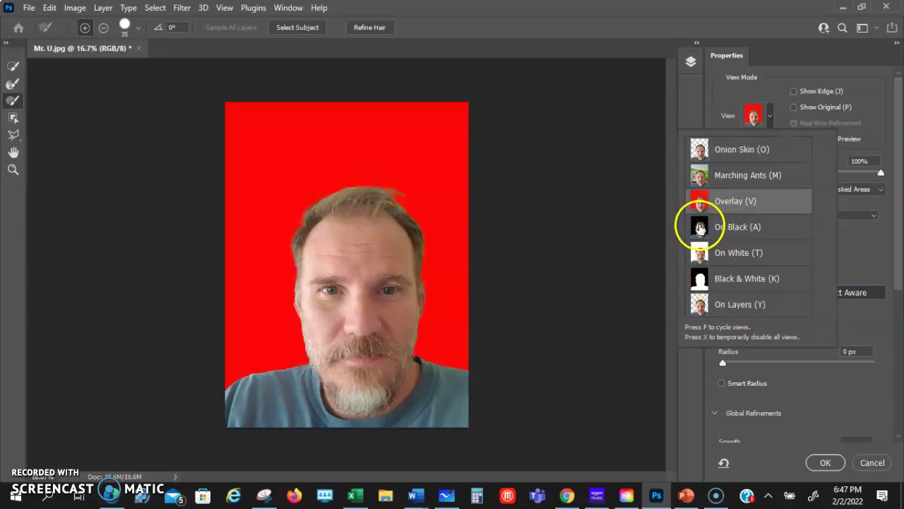
{"action": "mouse_move", "coordinate": [403, 240]}
{"action": "left_mouse_down"}
{"action": "mouse_move", "coordinate": [389, 206]}
{"action": "mouse_move", "coordinate": [362, 199]}
{"action": "mouse_move", "coordinate": [328, 221]}
{"action": "mouse_move", "coordinate": [351, 200]}
{"action": "mouse_move", "coordinate": [412, 206]}
{"action": "mouse_move", "coordinate": [435, 241]}
{"action": "left_mouse_up"}
{"action": "mouse_move", "coordinate": [403, 210]}
{"action": "left_mouse_down"}
{"action": "mouse_move", "coordinate": [368, 212]}
{"action": "mouse_move", "coordinate": [395, 213]}
{"action": "left_mouse_up"}
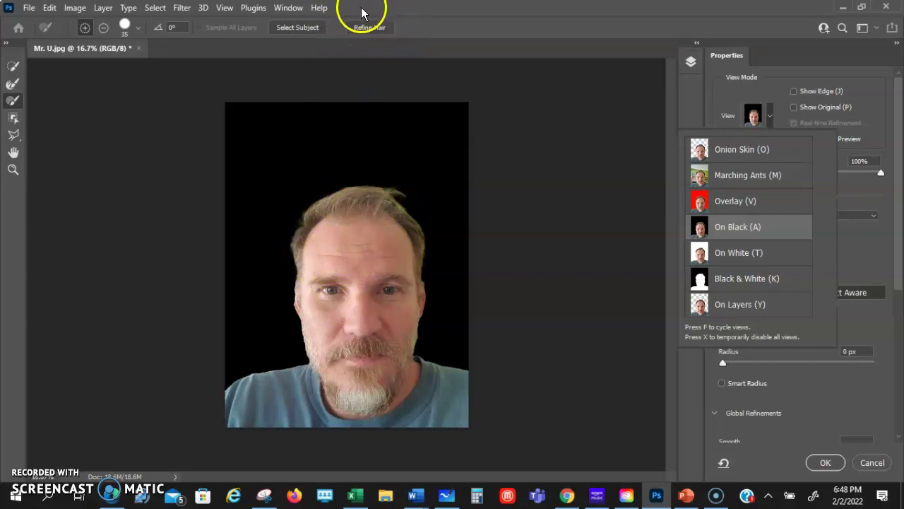
Step: Apply the automatic Refine Hair adjustment to the man's selection
{"action": "left_click", "coordinate": [369, 28]}
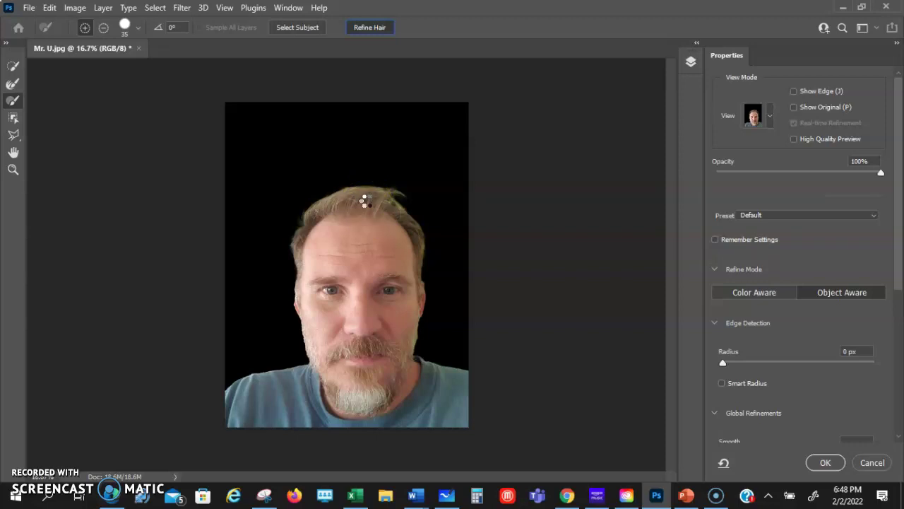
{"action": "mouse_move", "coordinate": [321, 202]}
{"action": "left_mouse_down"}
{"action": "mouse_move", "coordinate": [329, 212]}
{"action": "mouse_move", "coordinate": [396, 210]}
{"action": "mouse_move", "coordinate": [388, 195]}
{"action": "mouse_move", "coordinate": [400, 194]}
{"action": "mouse_move", "coordinate": [422, 250]}
{"action": "mouse_move", "coordinate": [362, 220]}
{"action": "mouse_move", "coordinate": [289, 236]}
{"action": "mouse_move", "coordinate": [300, 261]}
{"action": "left_mouse_up"}
{"action": "mouse_move", "coordinate": [392, 211]}
{"action": "left_mouse_down"}
{"action": "mouse_move", "coordinate": [426, 261]}
{"action": "mouse_move", "coordinate": [418, 229]}
{"action": "mouse_move", "coordinate": [392, 204]}
{"action": "mouse_move", "coordinate": [413, 215]}
{"action": "mouse_move", "coordinate": [423, 236]}
{"action": "mouse_move", "coordinate": [368, 200]}
{"action": "mouse_move", "coordinate": [317, 213]}
{"action": "mouse_move", "coordinate": [297, 248]}
{"action": "mouse_move", "coordinate": [311, 220]}
{"action": "mouse_move", "coordinate": [292, 250]}
{"action": "mouse_move", "coordinate": [294, 288]}
{"action": "mouse_move", "coordinate": [296, 242]}
{"action": "left_mouse_up"}
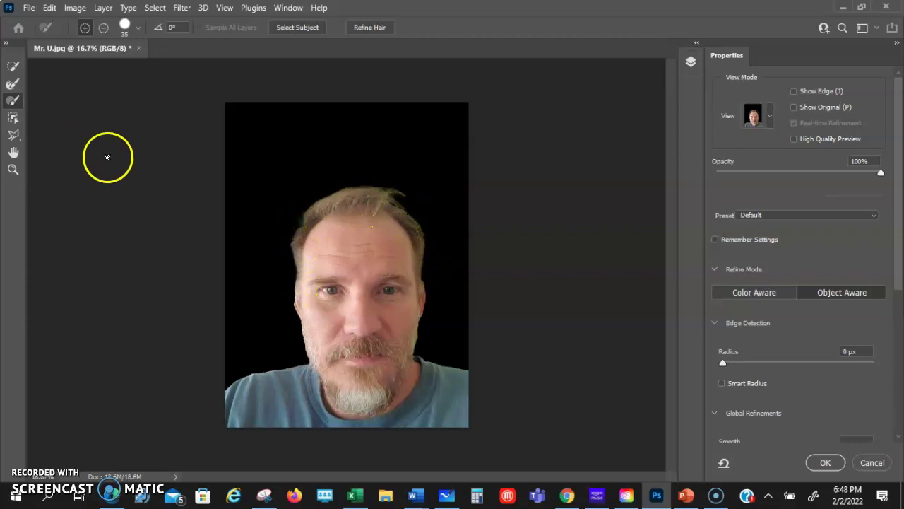
Step: Refine the hair edge on the right side of the man's head with the Refine Edge Brush at size 70
{"action": "left_click", "coordinate": [13, 85]}
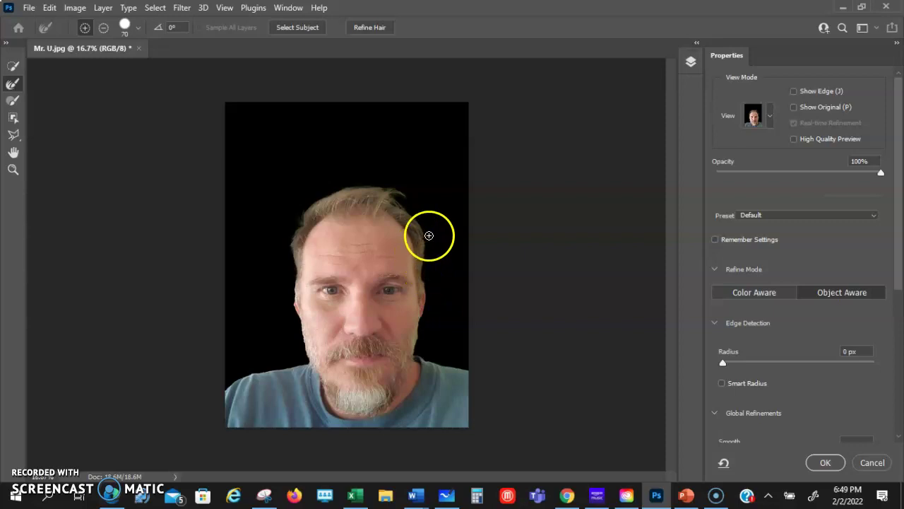
{"action": "key", "text": "z"}
{"action": "left_click", "coordinate": [429, 246]}
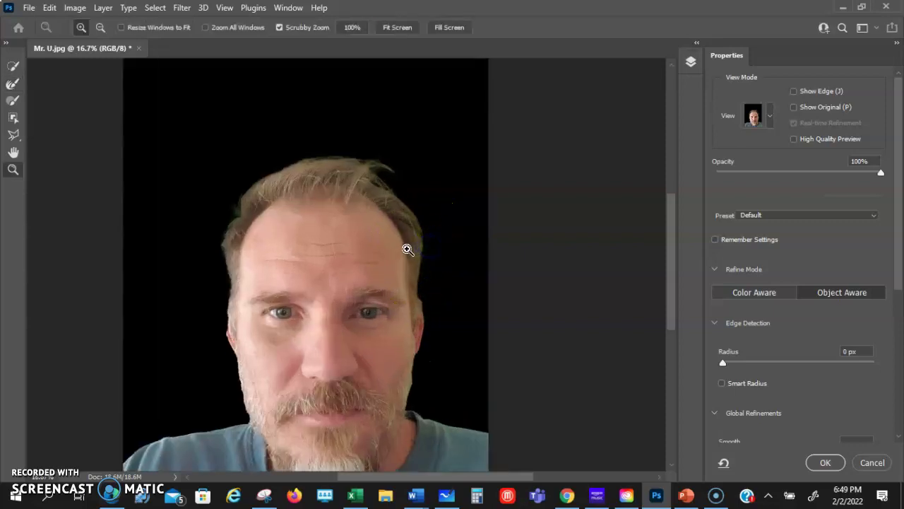
{"action": "left_click", "coordinate": [406, 249]}
{"action": "left_click", "coordinate": [422, 243]}
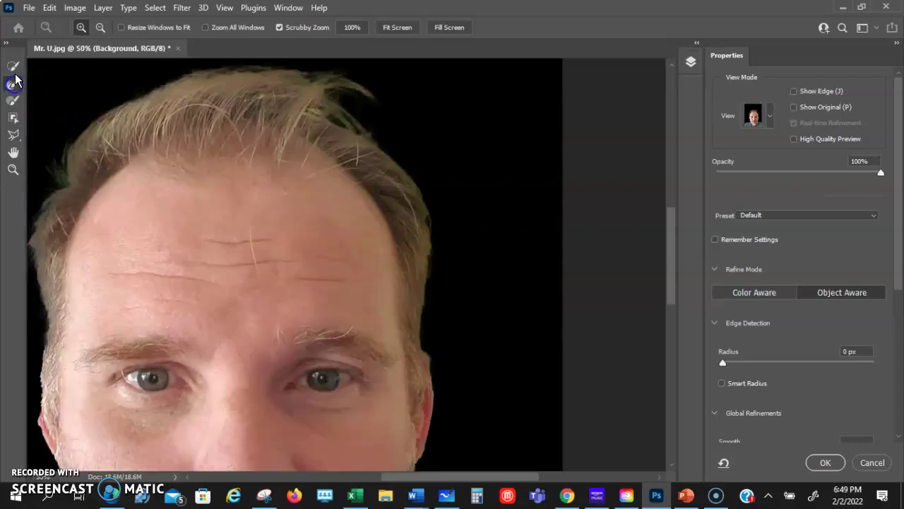
{"action": "left_click", "coordinate": [14, 82]}
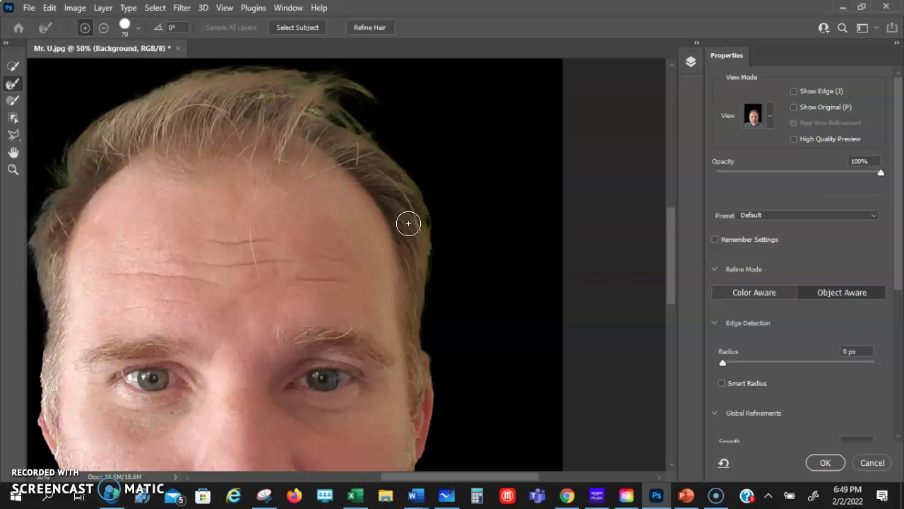
{"action": "mouse_move", "coordinate": [408, 224]}
{"action": "left_mouse_down"}
{"action": "mouse_move", "coordinate": [348, 164]}
{"action": "mouse_move", "coordinate": [378, 170]}
{"action": "mouse_move", "coordinate": [387, 189]}
{"action": "mouse_move", "coordinate": [309, 170]}
{"action": "left_mouse_up"}
Step: Refine the hair edge on the left side of the head, from the temple down the sideburn to the ear
{"action": "scroll", "coordinate": [376, 248], "scroll_direction": "left", "scroll_amount": 5}
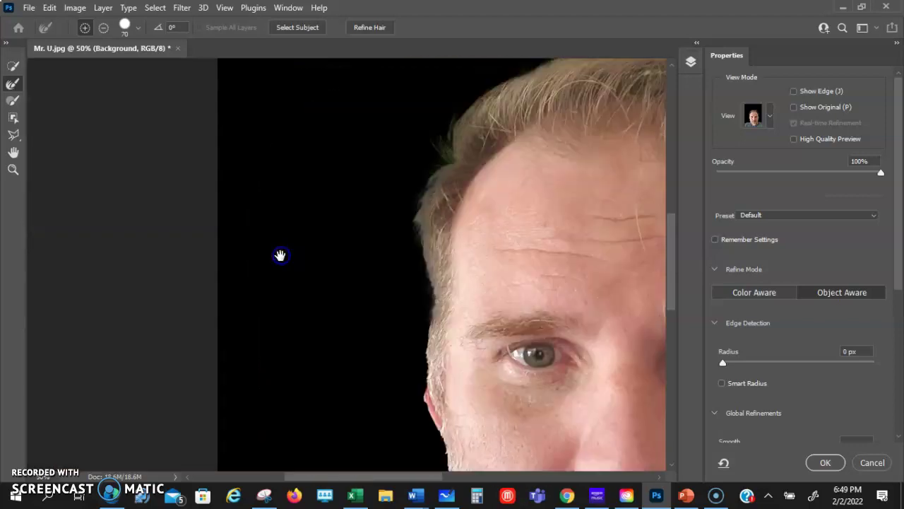
{"action": "left_click_drag", "start_coordinate": [576, 237], "coordinate": [537, 233]}
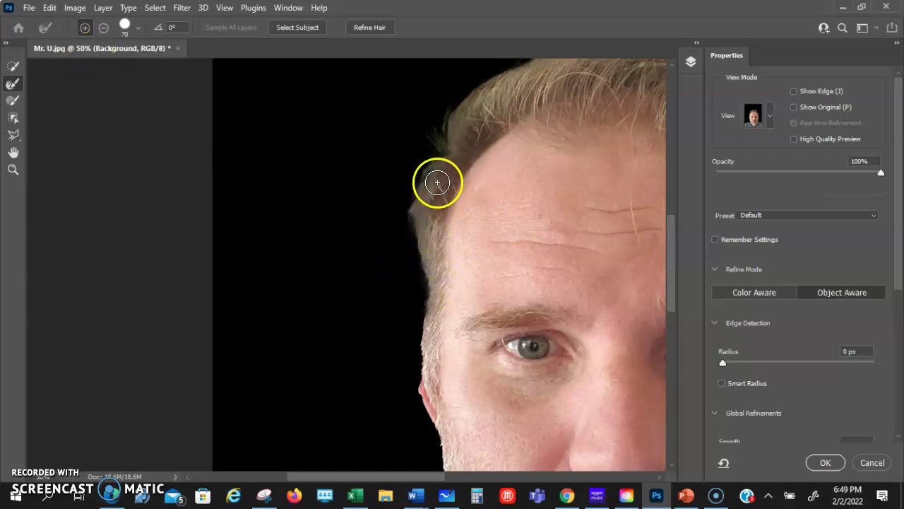
{"action": "left_click_drag", "start_coordinate": [438, 176], "coordinate": [436, 176]}
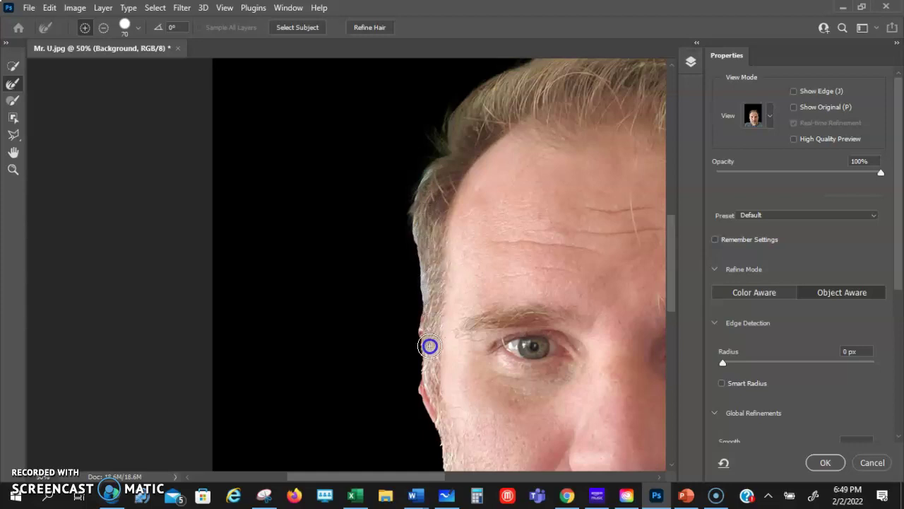
{"action": "left_click_drag", "start_coordinate": [437, 381], "coordinate": [435, 379]}
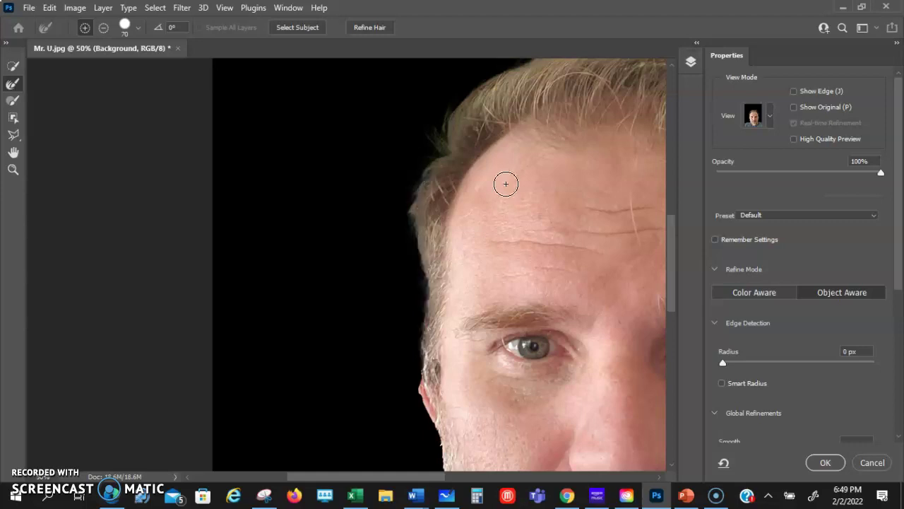
{"action": "mouse_move", "coordinate": [505, 183]}
{"action": "left_mouse_down"}
{"action": "mouse_move", "coordinate": [524, 234]}
{"action": "mouse_move", "coordinate": [543, 238]}
{"action": "mouse_move", "coordinate": [529, 261]}
{"action": "mouse_move", "coordinate": [557, 254]}
{"action": "mouse_move", "coordinate": [479, 214]}
{"action": "mouse_move", "coordinate": [469, 224]}
{"action": "left_mouse_up"}
{"action": "mouse_move", "coordinate": [442, 303]}
{"action": "left_mouse_down"}
{"action": "mouse_move", "coordinate": [402, 374]}
{"action": "mouse_move", "coordinate": [424, 351]}
{"action": "mouse_move", "coordinate": [420, 392]}
{"action": "mouse_move", "coordinate": [423, 343]}
{"action": "left_mouse_up"}
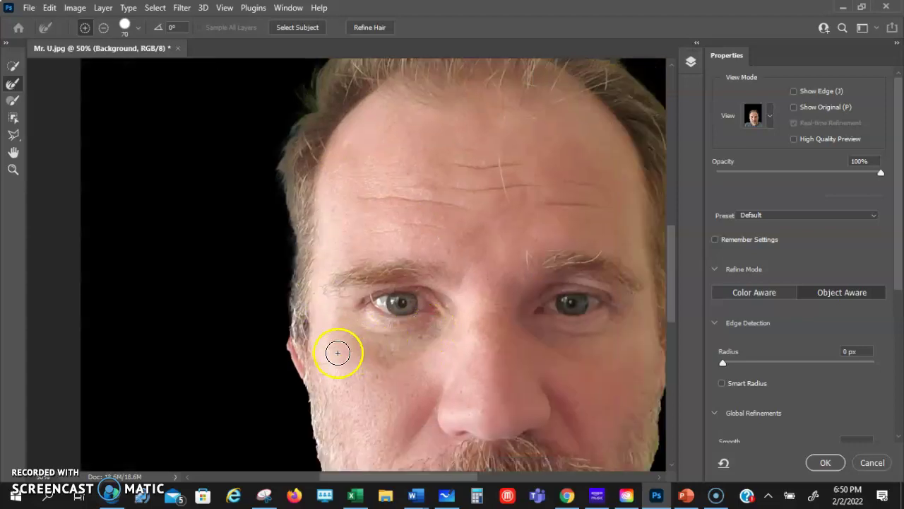
{"action": "mouse_move", "coordinate": [292, 304]}
{"action": "left_mouse_down"}
{"action": "mouse_move", "coordinate": [289, 358]}
{"action": "mouse_move", "coordinate": [289, 319]}
{"action": "left_mouse_up"}
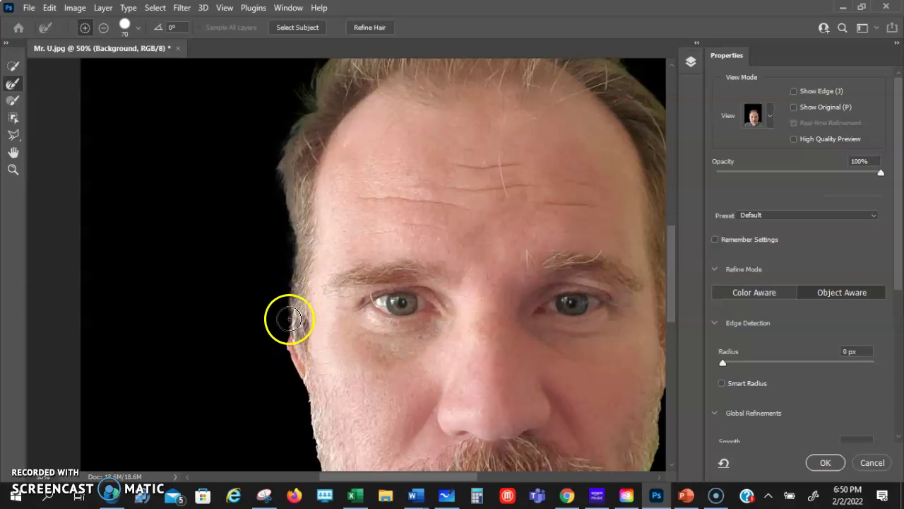
Step: Paint the missing part of the ear on the left side of the face back into the selection with the Brush tool at size 35
{"action": "left_click", "coordinate": [12, 103]}
{"action": "left_click", "coordinate": [85, 28]}
{"action": "mouse_move", "coordinate": [297, 354]}
{"action": "left_mouse_down"}
{"action": "mouse_move", "coordinate": [303, 323]}
{"action": "mouse_move", "coordinate": [293, 291]}
{"action": "left_mouse_up"}
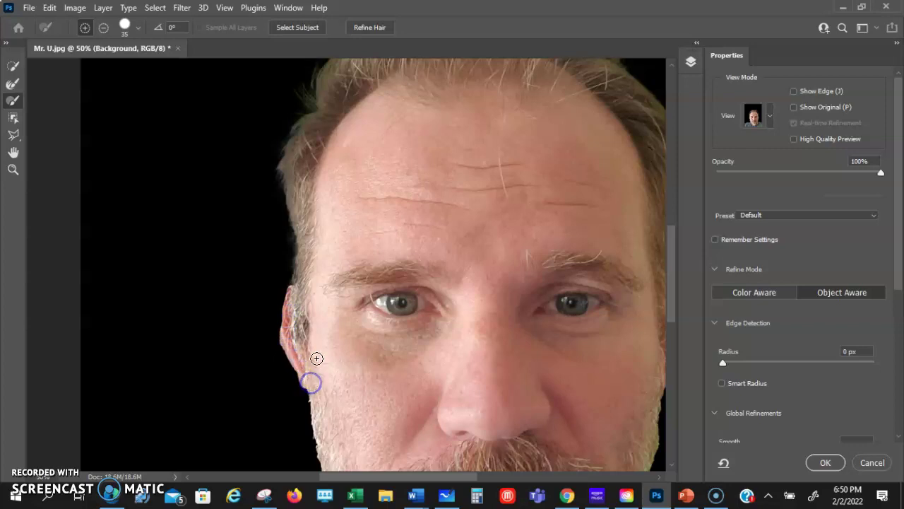
{"action": "mouse_move", "coordinate": [314, 341]}
{"action": "left_mouse_down"}
{"action": "mouse_move", "coordinate": [299, 359]}
{"action": "mouse_move", "coordinate": [275, 338]}
{"action": "mouse_move", "coordinate": [289, 287]}
{"action": "left_mouse_up"}
{"action": "mouse_move", "coordinate": [289, 317]}
{"action": "left_mouse_down"}
{"action": "mouse_move", "coordinate": [282, 286]}
{"action": "mouse_move", "coordinate": [283, 307]}
{"action": "mouse_move", "coordinate": [289, 289]}
{"action": "mouse_move", "coordinate": [303, 293]}
{"action": "mouse_move", "coordinate": [272, 303]}
{"action": "mouse_move", "coordinate": [285, 277]}
{"action": "mouse_move", "coordinate": [271, 293]}
{"action": "mouse_move", "coordinate": [275, 343]}
{"action": "mouse_move", "coordinate": [315, 352]}
{"action": "left_mouse_up"}
Step: Subtract the stray background around the outer edge of the same ear with the Brush tool
{"action": "left_click", "coordinate": [102, 28]}
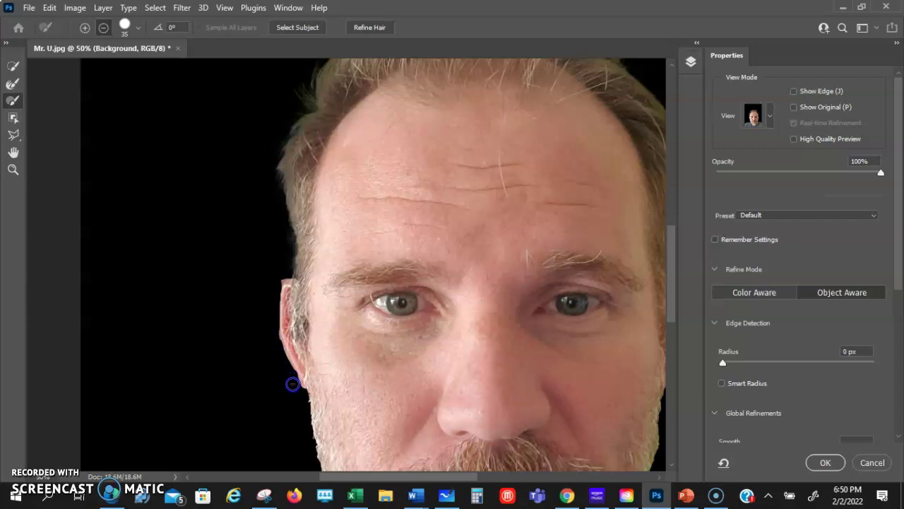
{"action": "mouse_move", "coordinate": [297, 394]}
{"action": "left_mouse_down"}
{"action": "mouse_move", "coordinate": [270, 372]}
{"action": "mouse_move", "coordinate": [264, 345]}
{"action": "mouse_move", "coordinate": [257, 285]}
{"action": "mouse_move", "coordinate": [282, 278]}
{"action": "left_mouse_up"}
{"action": "mouse_move", "coordinate": [277, 344]}
{"action": "left_mouse_down"}
{"action": "mouse_move", "coordinate": [261, 263]}
{"action": "mouse_move", "coordinate": [378, 296]}
{"action": "mouse_move", "coordinate": [434, 327]}
{"action": "mouse_move", "coordinate": [248, 281]}
{"action": "mouse_move", "coordinate": [279, 293]}
{"action": "mouse_move", "coordinate": [303, 267]}
{"action": "mouse_move", "coordinate": [270, 305]}
{"action": "mouse_move", "coordinate": [277, 265]}
{"action": "mouse_move", "coordinate": [391, 255]}
{"action": "mouse_move", "coordinate": [275, 218]}
{"action": "mouse_move", "coordinate": [267, 298]}
{"action": "mouse_move", "coordinate": [311, 322]}
{"action": "mouse_move", "coordinate": [471, 328]}
{"action": "mouse_move", "coordinate": [374, 268]}
{"action": "mouse_move", "coordinate": [502, 189]}
{"action": "mouse_move", "coordinate": [523, 198]}
{"action": "mouse_move", "coordinate": [498, 154]}
{"action": "mouse_move", "coordinate": [417, 171]}
{"action": "mouse_move", "coordinate": [331, 233]}
{"action": "mouse_move", "coordinate": [345, 217]}
{"action": "mouse_move", "coordinate": [375, 265]}
{"action": "mouse_move", "coordinate": [373, 286]}
{"action": "mouse_move", "coordinate": [417, 308]}
{"action": "left_mouse_up"}
Step: Enable Smart Radius for the selection's edge detection
{"action": "scroll", "coordinate": [377, 254], "scroll_direction": "down", "scroll_amount": 1}
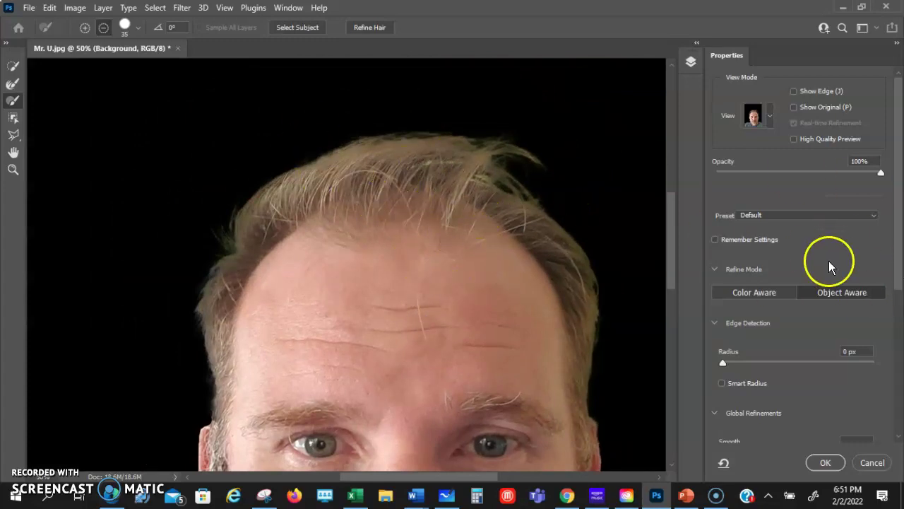
{"action": "scroll", "coordinate": [813, 289], "scroll_direction": "down", "scroll_amount": 2}
{"action": "scroll", "coordinate": [805, 321], "scroll_direction": "down", "scroll_amount": 5}
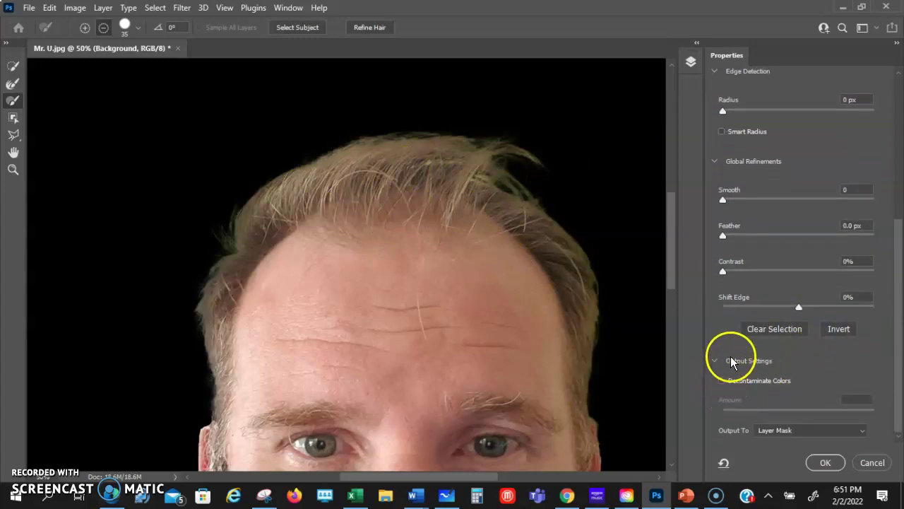
{"action": "left_click", "coordinate": [722, 132]}
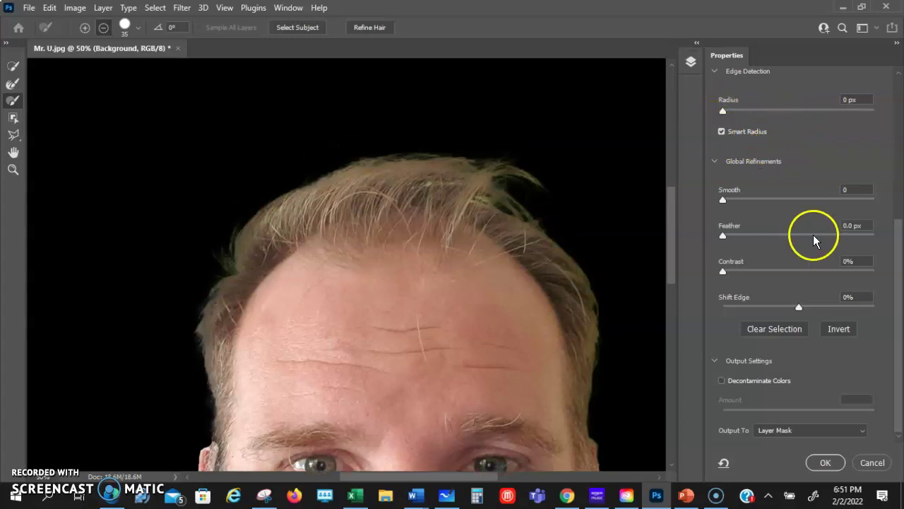
Step: Enable Decontaminate Colors at 100% and output the selection as a New Layer with Layer Mask
{"action": "scroll", "coordinate": [783, 248], "scroll_direction": "up", "scroll_amount": 3}
{"action": "scroll", "coordinate": [784, 249], "scroll_direction": "up", "scroll_amount": 9}
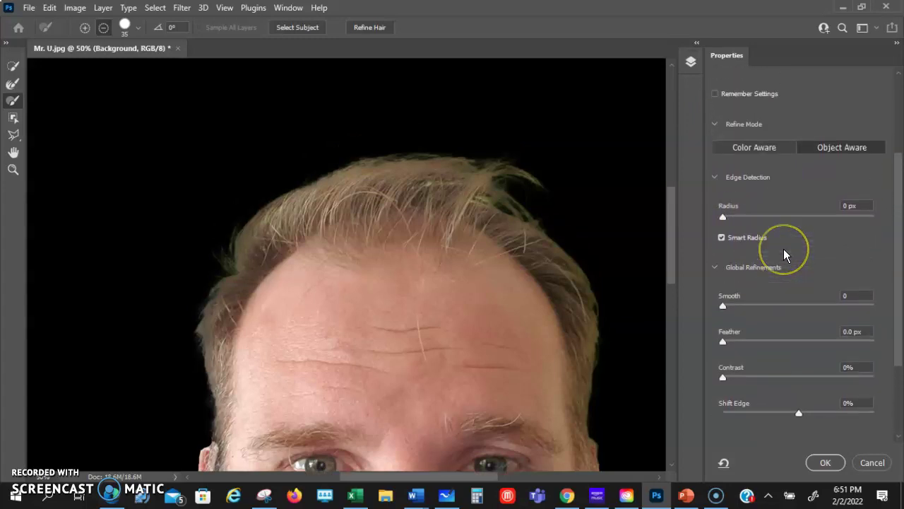
{"action": "scroll", "coordinate": [781, 251], "scroll_direction": "down", "scroll_amount": 12}
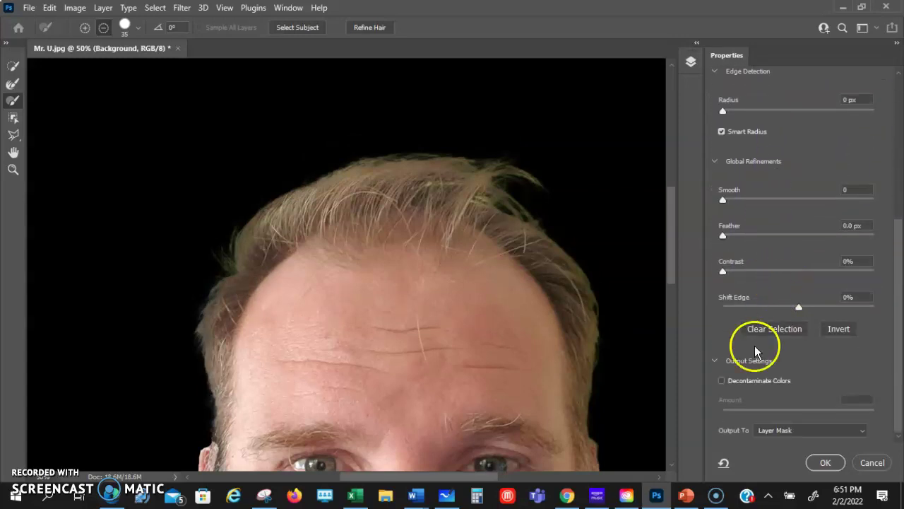
{"action": "left_click", "coordinate": [723, 385]}
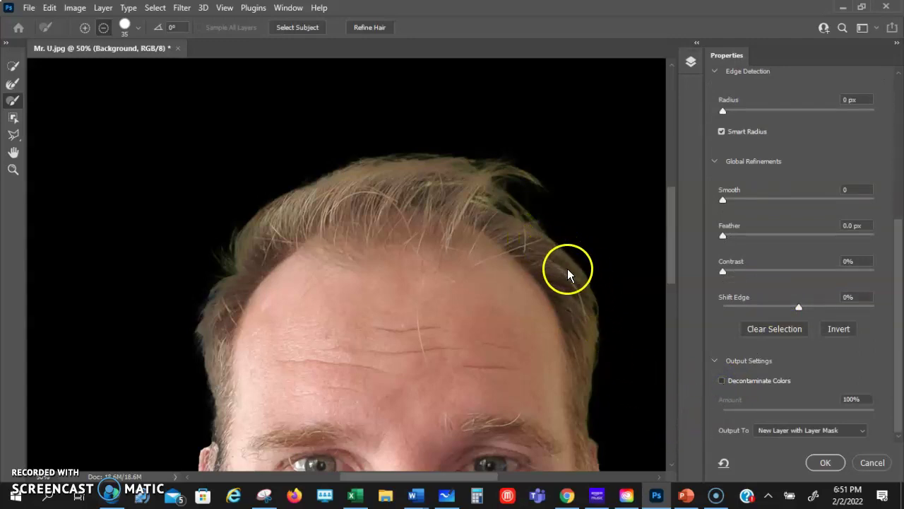
{"action": "left_click_drag", "start_coordinate": [591, 371], "coordinate": [587, 349]}
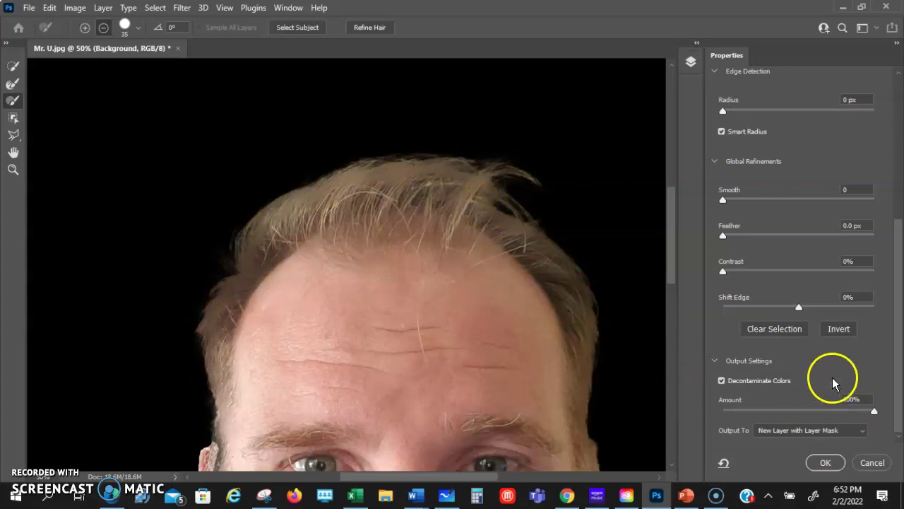
{"action": "left_click", "coordinate": [828, 463]}
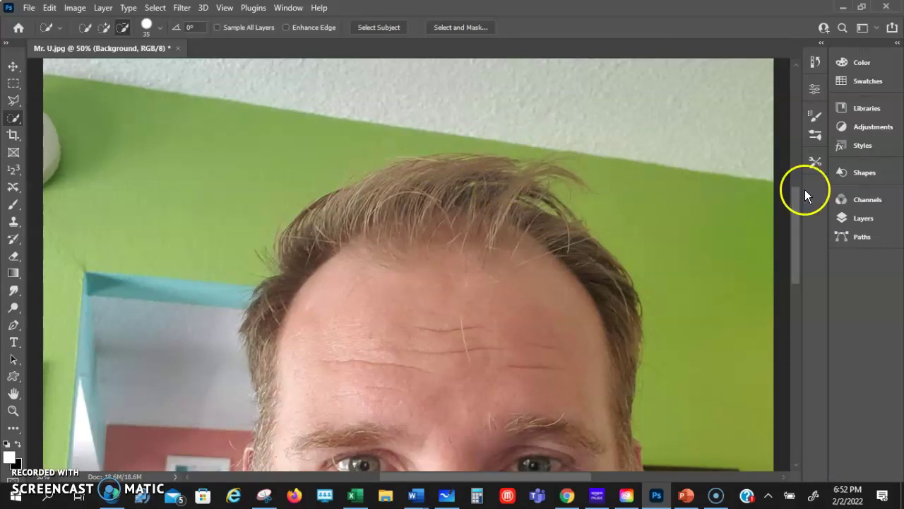
Step: Hide the original Background layer and select the image thumbnail of the Background copy layer
{"action": "left_click", "coordinate": [855, 215]}
{"action": "left_click", "coordinate": [681, 304]}
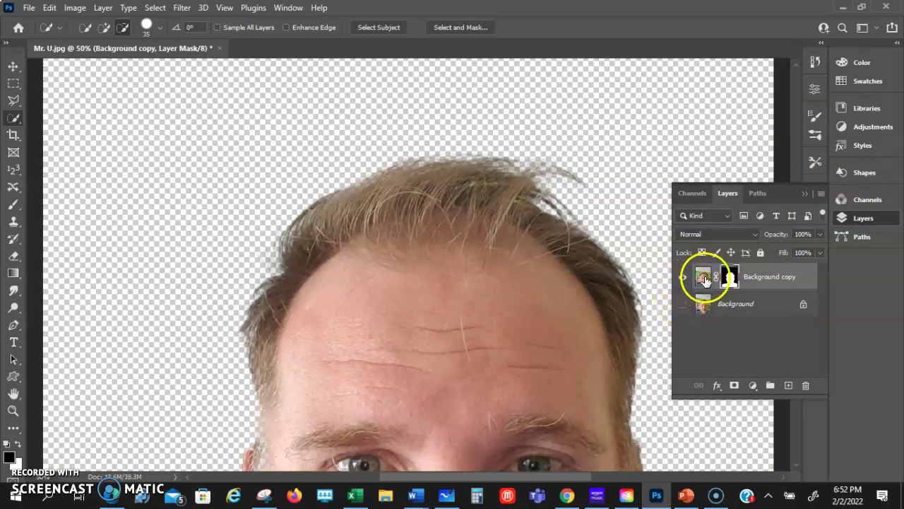
{"action": "left_click", "coordinate": [704, 278]}
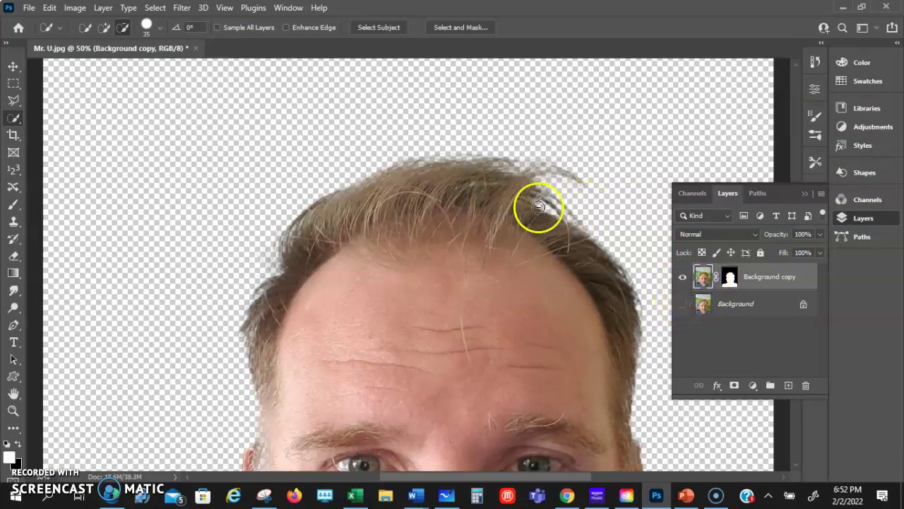
Step: Examine the cut-out's hair, temple and ear edges for gaps and leftover background
{"action": "left_click_drag", "start_coordinate": [469, 183], "coordinate": [544, 199]}
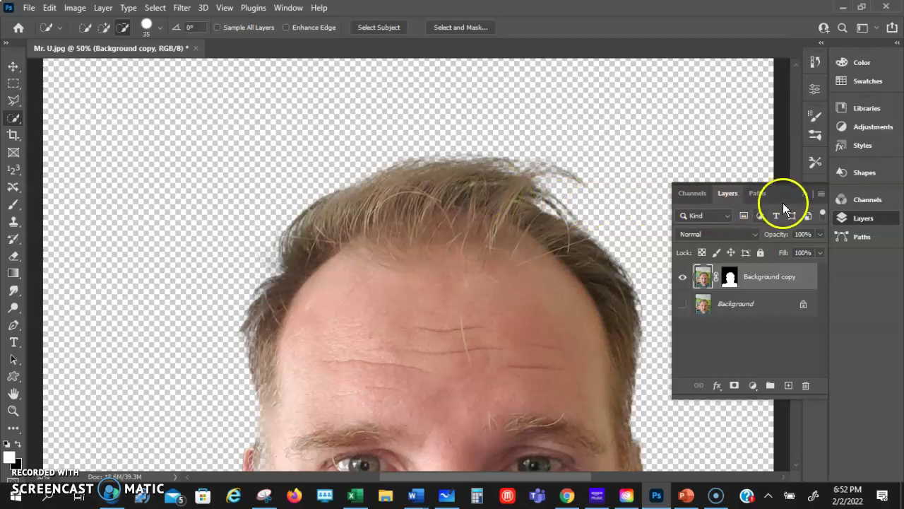
{"action": "left_click", "coordinate": [804, 192]}
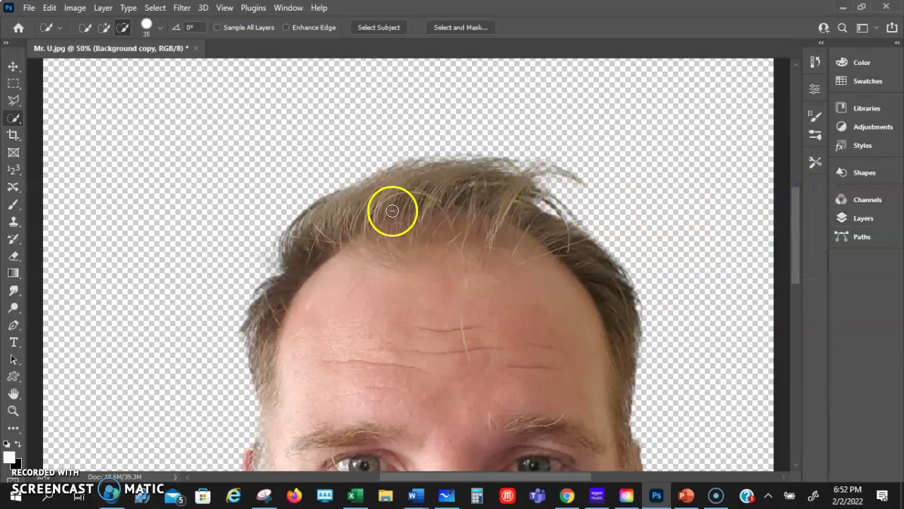
{"action": "left_click", "coordinate": [14, 224]}
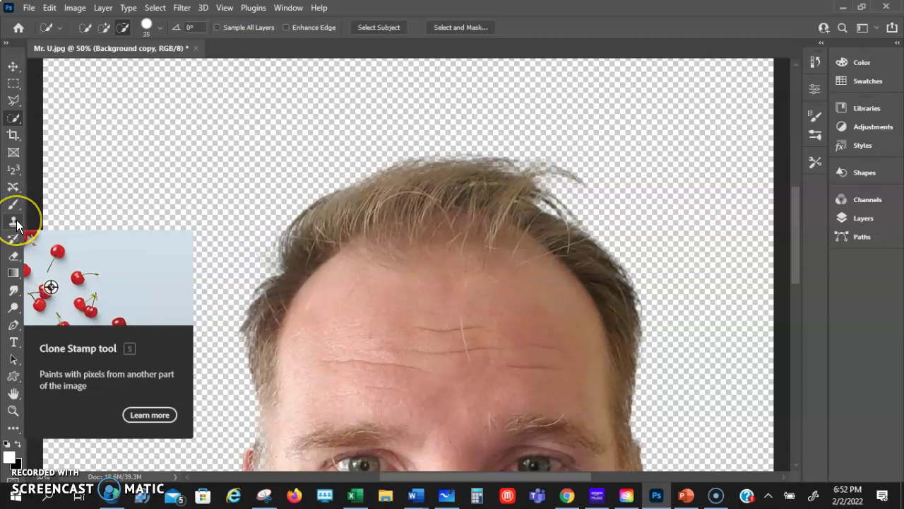
{"action": "left_click", "coordinate": [16, 224]}
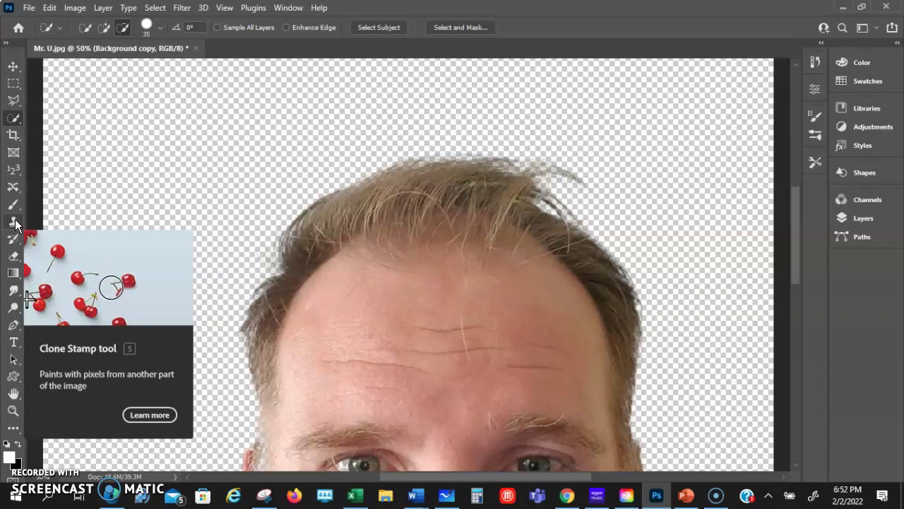
{"action": "left_click", "coordinate": [222, 413], "text": "alt"}
{"action": "left_click_drag", "start_coordinate": [263, 444], "coordinate": [270, 447]}
{"action": "scroll", "coordinate": [353, 378], "scroll_direction": "down", "scroll_amount": 3}
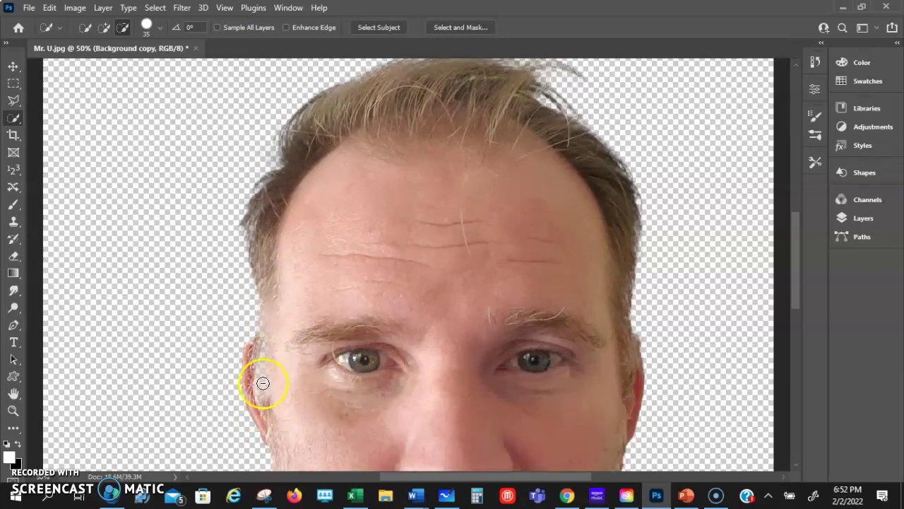
{"action": "mouse_move", "coordinate": [265, 412]}
{"action": "left_mouse_down"}
{"action": "mouse_move", "coordinate": [264, 366]}
{"action": "mouse_move", "coordinate": [381, 280]}
{"action": "mouse_move", "coordinate": [590, 262]}
{"action": "mouse_move", "coordinate": [632, 238]}
{"action": "left_mouse_up"}
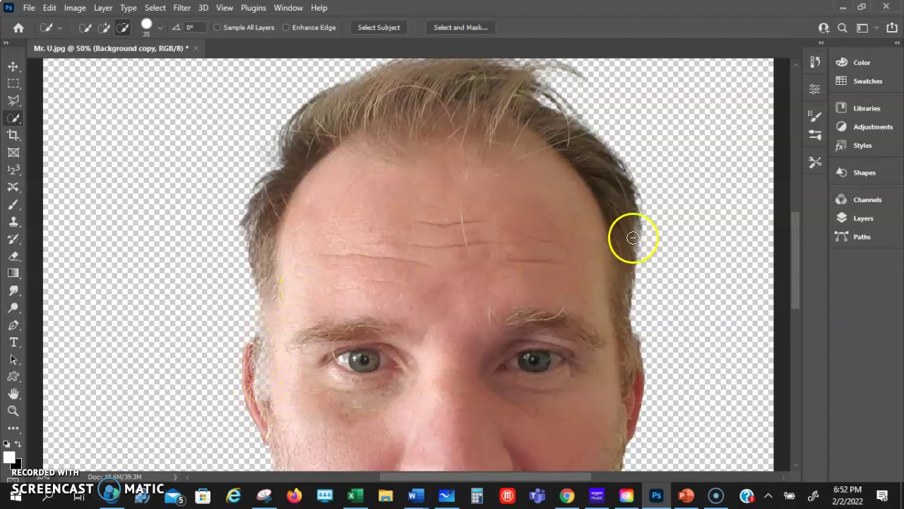
{"action": "mouse_move", "coordinate": [635, 278]}
{"action": "left_mouse_down"}
{"action": "mouse_move", "coordinate": [628, 333]}
{"action": "mouse_move", "coordinate": [617, 183]}
{"action": "mouse_move", "coordinate": [553, 111]}
{"action": "mouse_move", "coordinate": [609, 141]}
{"action": "mouse_move", "coordinate": [642, 202]}
{"action": "mouse_move", "coordinate": [636, 303]}
{"action": "left_mouse_up"}
{"action": "mouse_move", "coordinate": [627, 252]}
{"action": "left_mouse_down"}
{"action": "mouse_move", "coordinate": [682, 248]}
{"action": "mouse_move", "coordinate": [690, 232]}
{"action": "mouse_move", "coordinate": [663, 238]}
{"action": "mouse_move", "coordinate": [303, 168]}
{"action": "mouse_move", "coordinate": [90, 261]}
{"action": "mouse_move", "coordinate": [106, 241]}
{"action": "mouse_move", "coordinate": [273, 164]}
{"action": "mouse_move", "coordinate": [379, 219]}
{"action": "mouse_move", "coordinate": [437, 214]}
{"action": "mouse_move", "coordinate": [457, 226]}
{"action": "mouse_move", "coordinate": [442, 203]}
{"action": "left_mouse_up"}
{"action": "scroll", "coordinate": [426, 236], "scroll_direction": "up", "scroll_amount": 2}
{"action": "left_click", "coordinate": [430, 161]}
Step: Sample nearby hair with the Clone Stamp at a 50 px brush size and clone it along the top of the hair
{"action": "left_click_drag", "start_coordinate": [34, 192], "coordinate": [11, 221]}
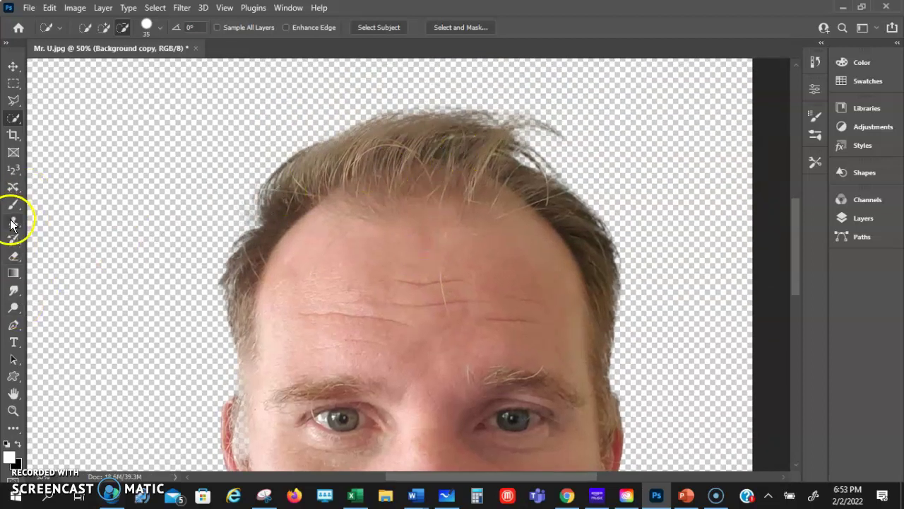
{"action": "left_click", "coordinate": [61, 221]}
{"action": "left_click", "coordinate": [347, 172]}
{"action": "mouse_move", "coordinate": [347, 172]}
{"action": "left_mouse_down"}
{"action": "mouse_move", "coordinate": [447, 135]}
{"action": "mouse_move", "coordinate": [475, 135]}
{"action": "mouse_move", "coordinate": [517, 160]}
{"action": "mouse_move", "coordinate": [419, 134]}
{"action": "mouse_move", "coordinate": [394, 174]}
{"action": "mouse_move", "coordinate": [458, 163]}
{"action": "mouse_move", "coordinate": [426, 144]}
{"action": "left_mouse_up"}
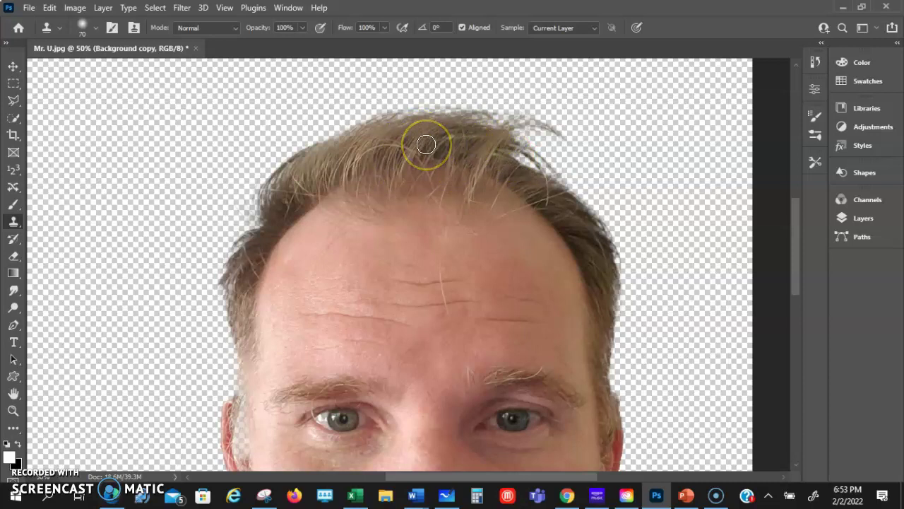
{"action": "mouse_move", "coordinate": [421, 147]}
{"action": "left_mouse_down"}
{"action": "mouse_move", "coordinate": [395, 139]}
{"action": "mouse_move", "coordinate": [423, 148]}
{"action": "left_mouse_up"}
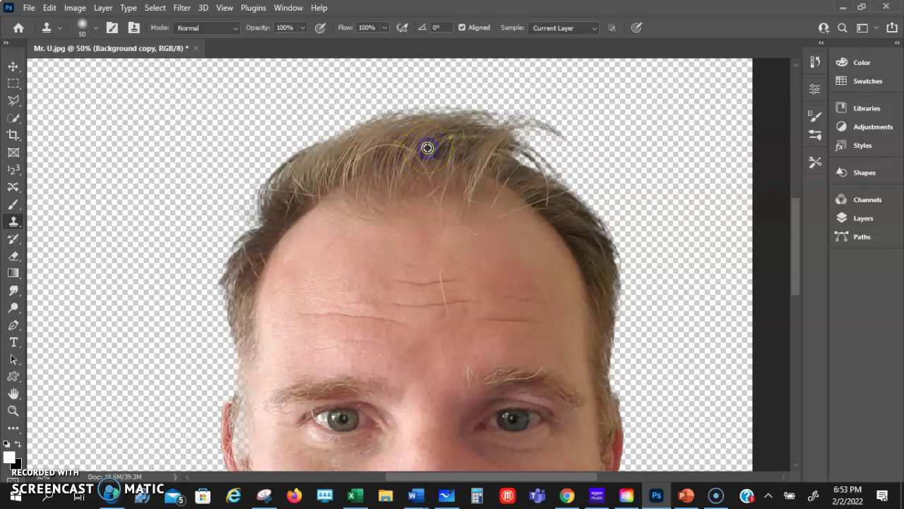
{"action": "mouse_move", "coordinate": [444, 106]}
{"action": "left_mouse_down"}
{"action": "mouse_move", "coordinate": [515, 91]}
{"action": "mouse_move", "coordinate": [553, 101]}
{"action": "mouse_move", "coordinate": [438, 140]}
{"action": "mouse_move", "coordinate": [449, 137]}
{"action": "mouse_move", "coordinate": [504, 256]}
{"action": "mouse_move", "coordinate": [457, 131]}
{"action": "mouse_move", "coordinate": [390, 226]}
{"action": "mouse_move", "coordinate": [412, 226]}
{"action": "mouse_move", "coordinate": [400, 125]}
{"action": "mouse_move", "coordinate": [401, 135]}
{"action": "left_mouse_up"}
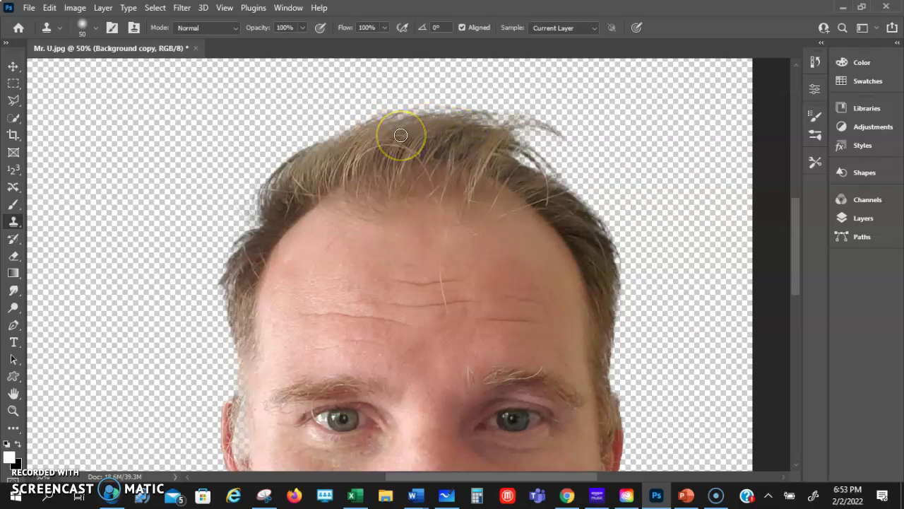
{"action": "mouse_move", "coordinate": [459, 154]}
{"action": "left_mouse_down"}
{"action": "mouse_move", "coordinate": [484, 170]}
{"action": "mouse_move", "coordinate": [491, 165]}
{"action": "mouse_move", "coordinate": [489, 155]}
{"action": "mouse_move", "coordinate": [462, 204]}
{"action": "mouse_move", "coordinate": [500, 216]}
{"action": "mouse_move", "coordinate": [490, 149]}
{"action": "mouse_move", "coordinate": [409, 137]}
{"action": "left_mouse_up"}
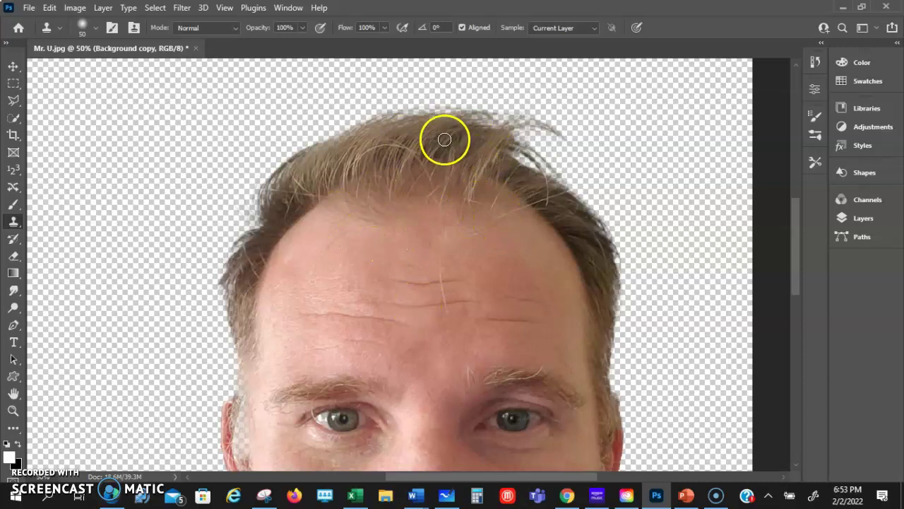
{"action": "mouse_move", "coordinate": [455, 162]}
{"action": "left_mouse_down"}
{"action": "mouse_move", "coordinate": [464, 222]}
{"action": "mouse_move", "coordinate": [418, 174]}
{"action": "mouse_move", "coordinate": [427, 156]}
{"action": "mouse_move", "coordinate": [389, 176]}
{"action": "left_mouse_up"}
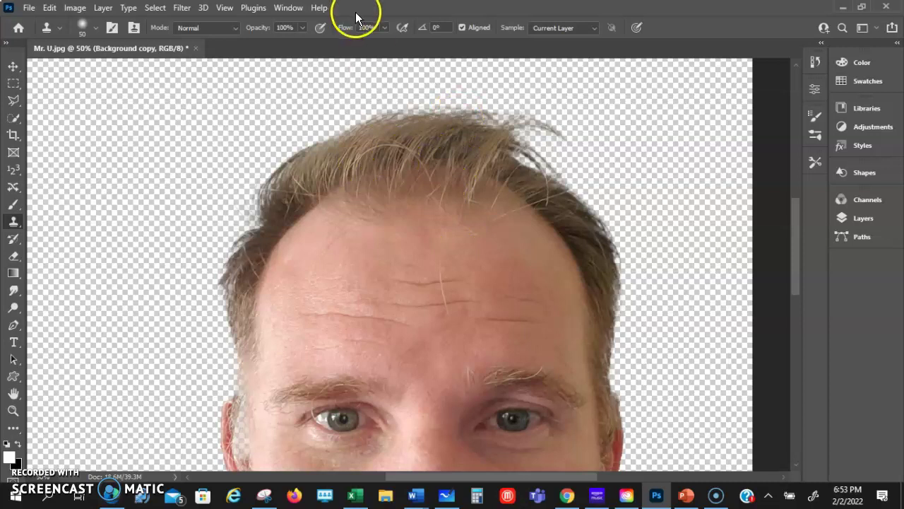
Step: Review the size and hardness settings of the Clone Stamp's brush
{"action": "left_click", "coordinate": [85, 28]}
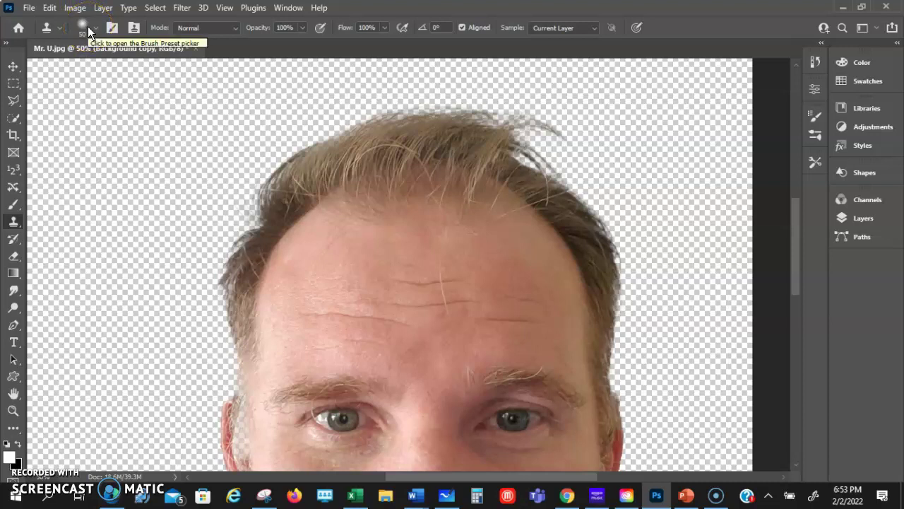
{"action": "left_click", "coordinate": [96, 26]}
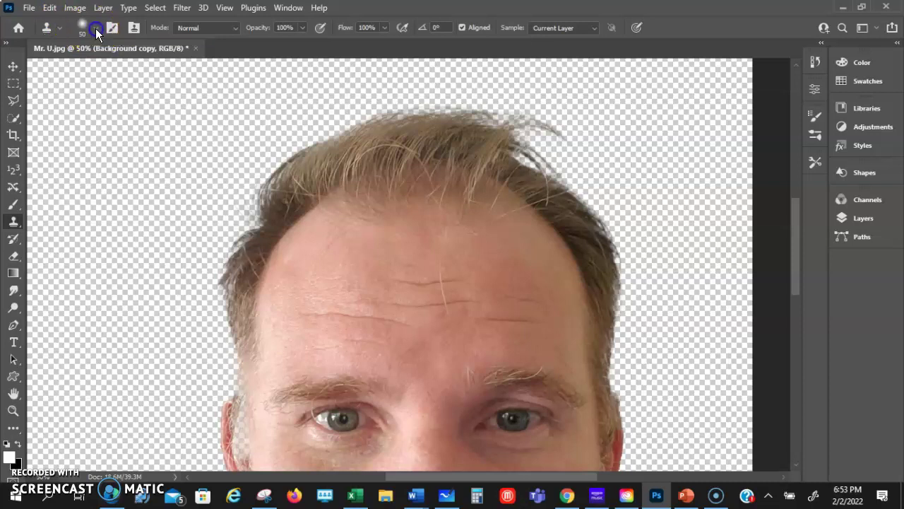
{"action": "left_click", "coordinate": [96, 28]}
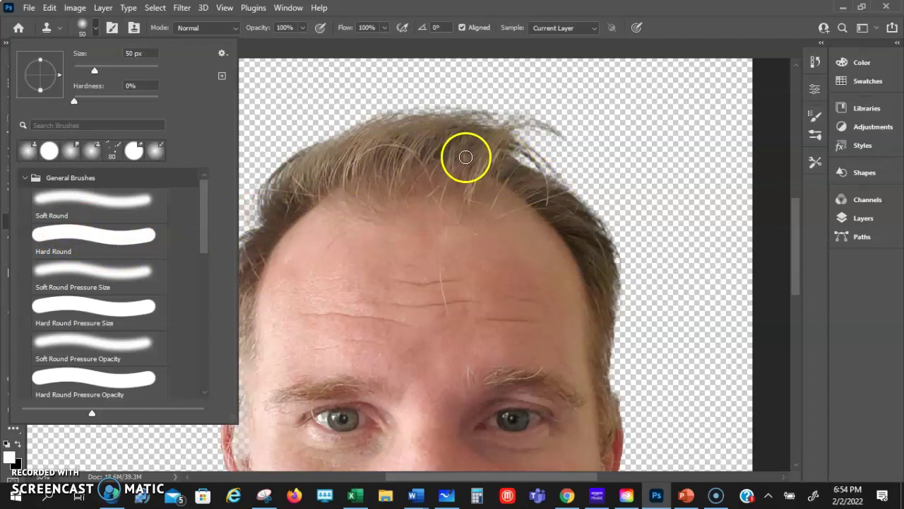
{"action": "left_click", "coordinate": [260, 43]}
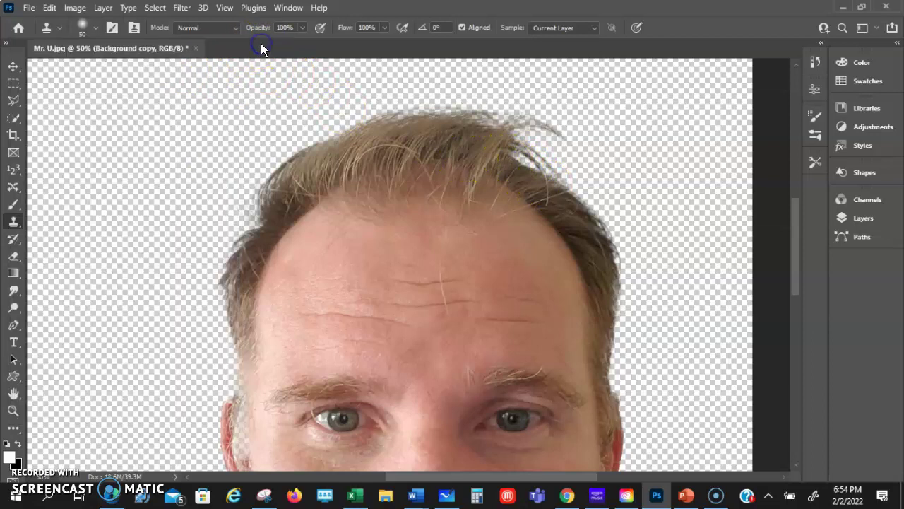
Step: Paint white on the Background copy's layer mask with a 45 px brush to restore the missing area between one temple and ear
{"action": "scroll", "coordinate": [412, 291], "scroll_direction": "down", "scroll_amount": 5}
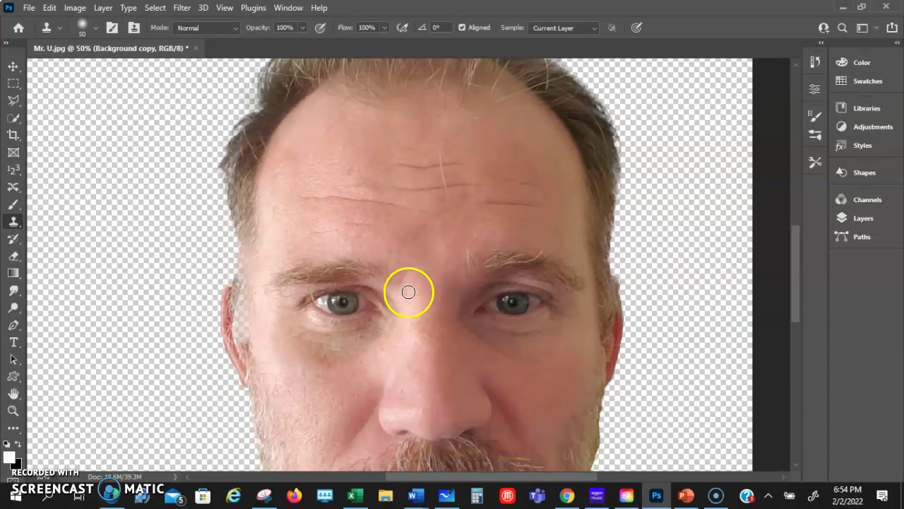
{"action": "left_click", "coordinate": [863, 219]}
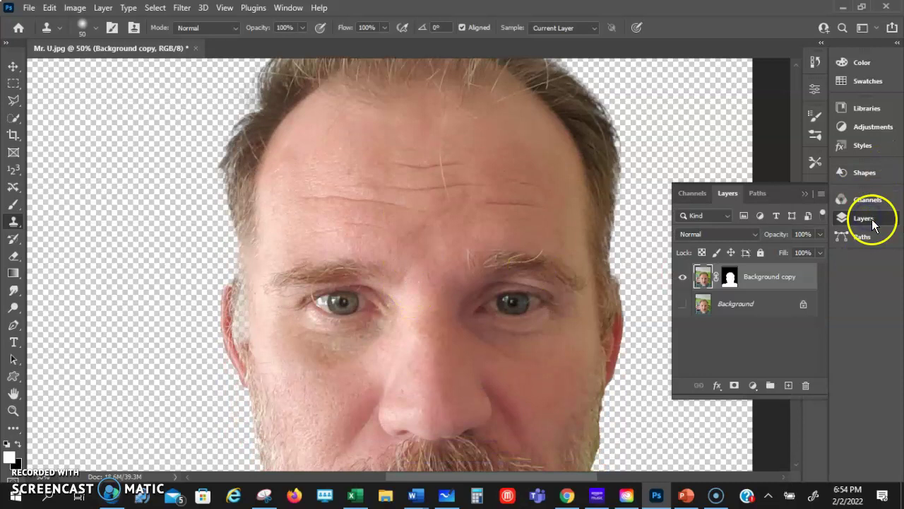
{"action": "left_click", "coordinate": [729, 277]}
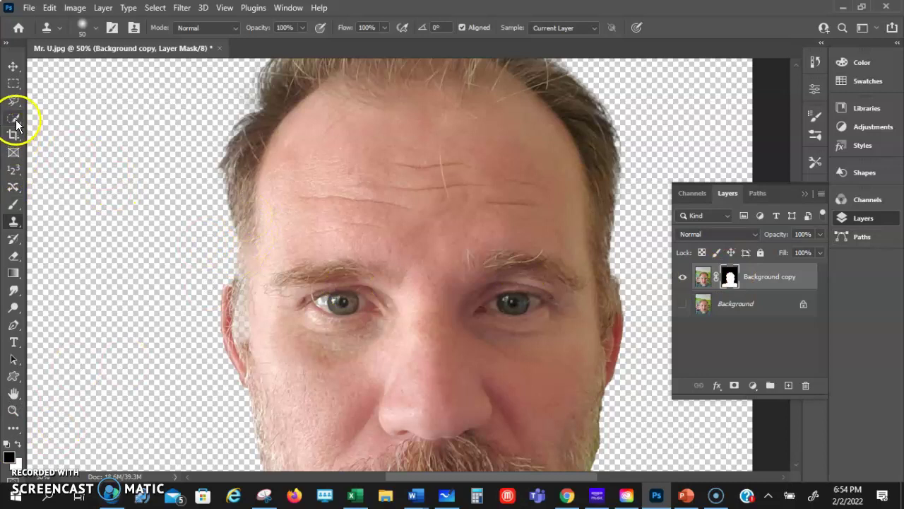
{"action": "left_click", "coordinate": [10, 204]}
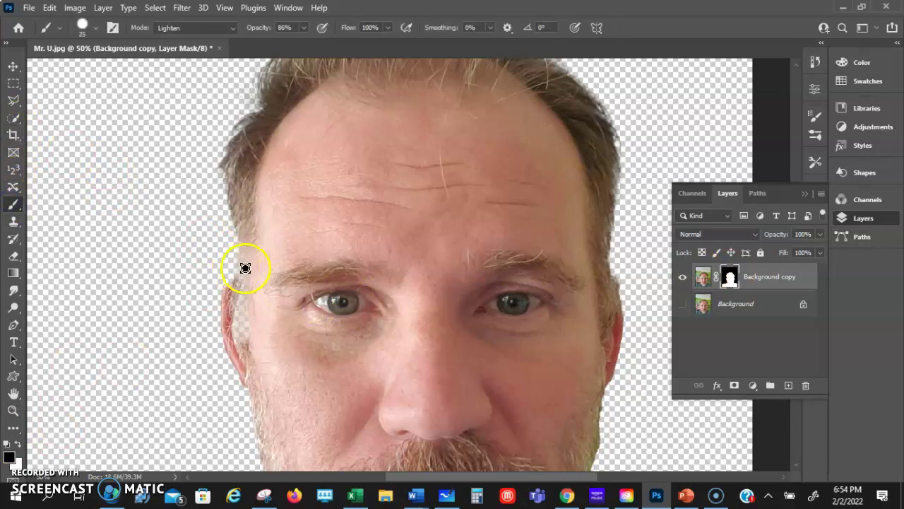
{"action": "mouse_move", "coordinate": [240, 260]}
{"action": "left_mouse_down"}
{"action": "mouse_move", "coordinate": [303, 262]}
{"action": "mouse_move", "coordinate": [333, 275]}
{"action": "mouse_move", "coordinate": [320, 279]}
{"action": "left_mouse_up"}
{"action": "key", "text": "ctrl+z"}
{"action": "key", "text": "bracketleft"}
{"action": "left_click_drag", "start_coordinate": [247, 237], "coordinate": [244, 253]}
{"action": "left_click", "coordinate": [18, 451]}
{"action": "left_click", "coordinate": [246, 229]}
{"action": "mouse_move", "coordinate": [236, 242]}
{"action": "left_mouse_down"}
{"action": "mouse_move", "coordinate": [275, 153]}
{"action": "mouse_move", "coordinate": [230, 105]}
{"action": "mouse_move", "coordinate": [216, 30]}
{"action": "left_mouse_up"}
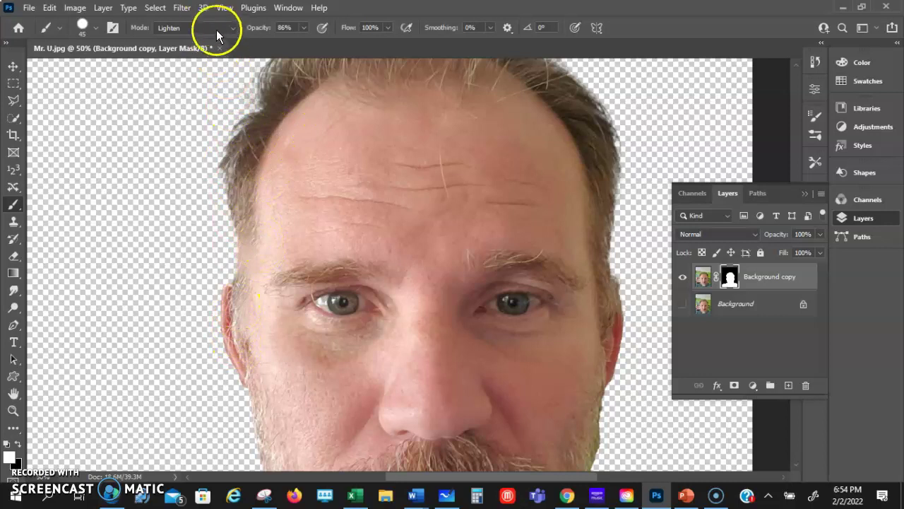
Step: Set the brush to Normal mode at 100% opacity and paint over the same temple edge on the mask
{"action": "left_click", "coordinate": [227, 27]}
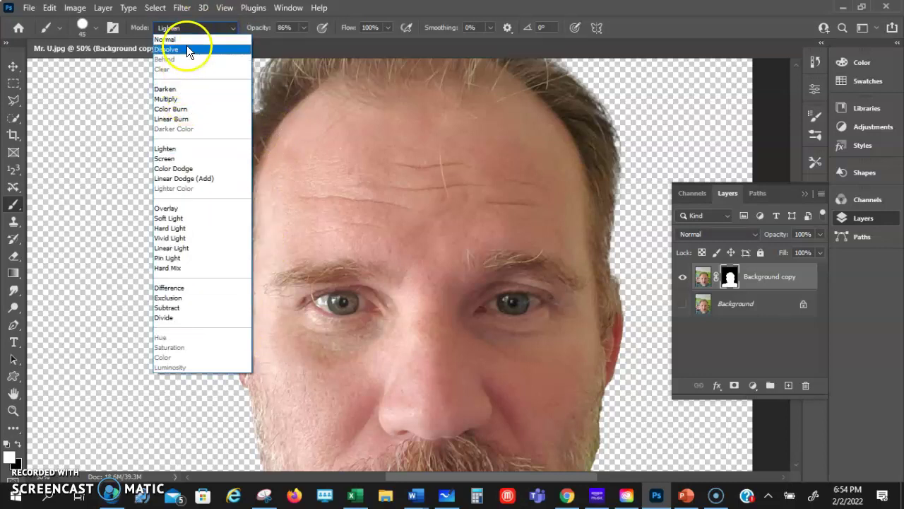
{"action": "left_click", "coordinate": [187, 41]}
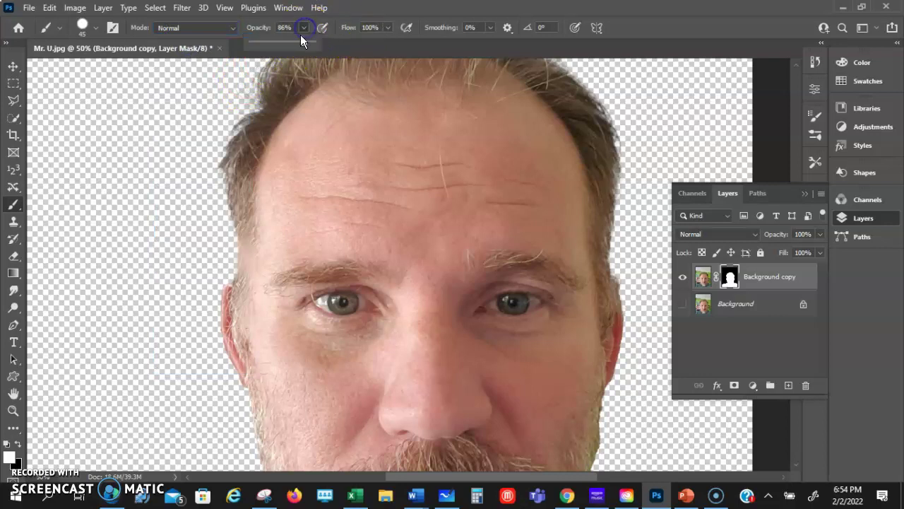
{"action": "left_click_drag", "start_coordinate": [301, 45], "coordinate": [317, 44]}
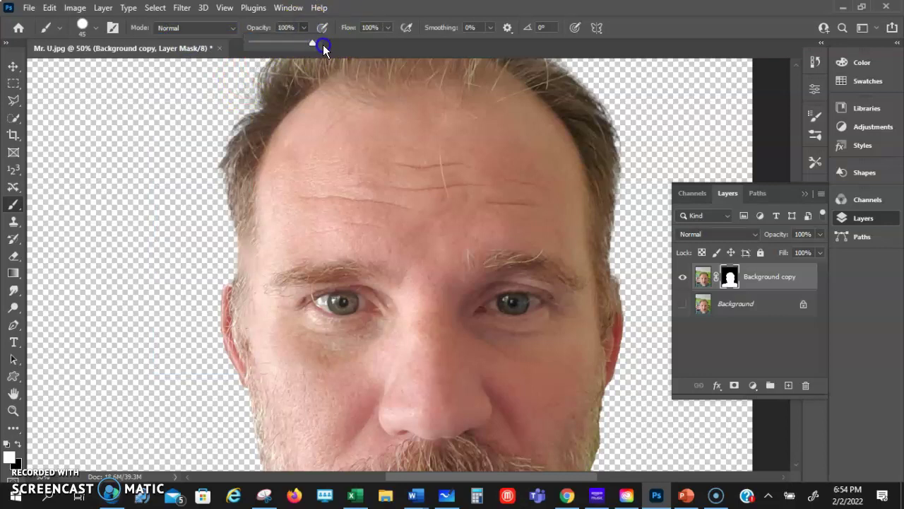
{"action": "left_click", "coordinate": [242, 218]}
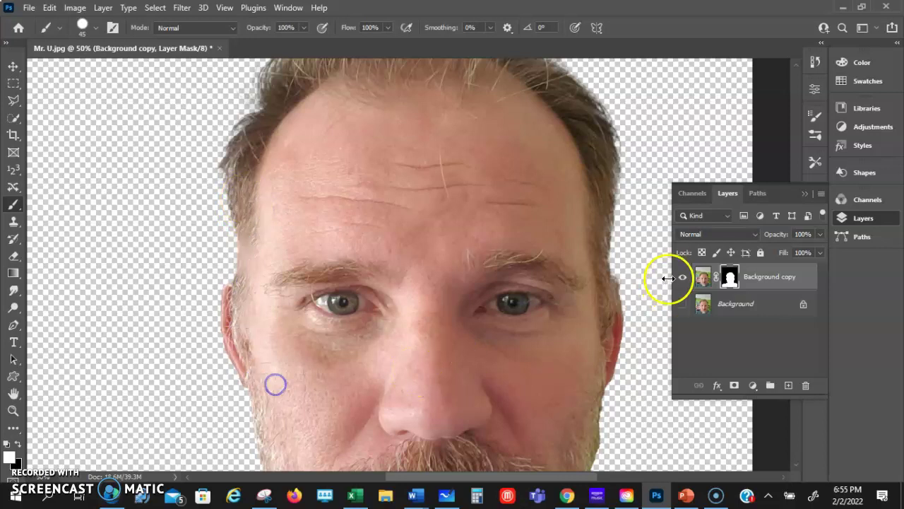
{"action": "left_click", "coordinate": [702, 277]}
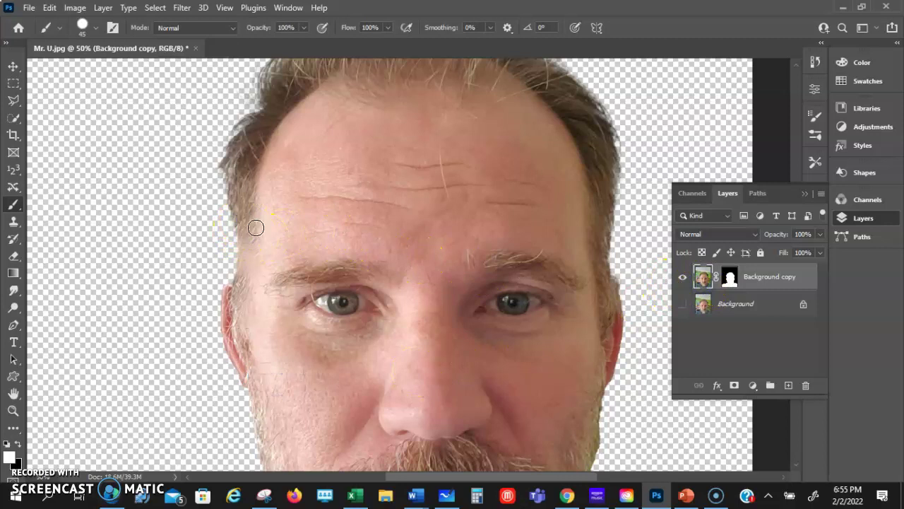
{"action": "left_click", "coordinate": [18, 444]}
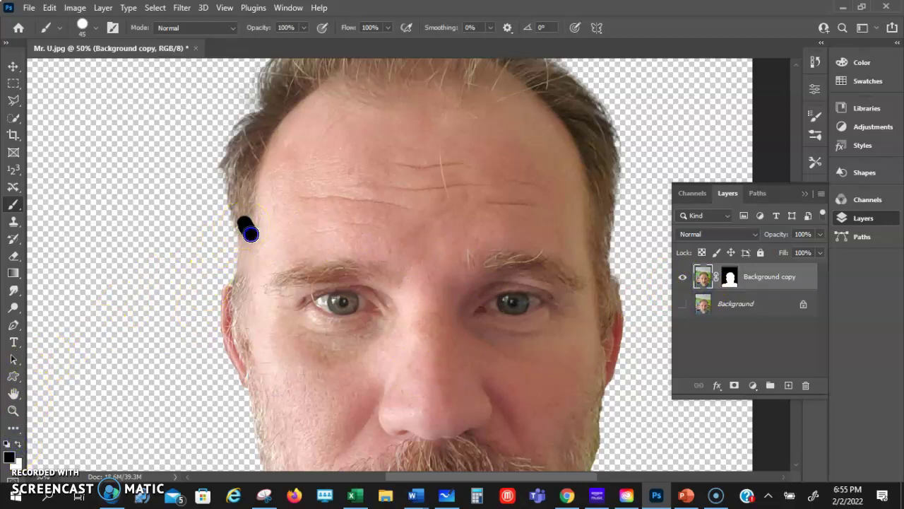
{"action": "key", "text": "ctrl+z"}
Step: Refine the hair edge on the opposite side of the head by painting white and black on the layer mask
{"action": "left_click", "coordinate": [729, 277]}
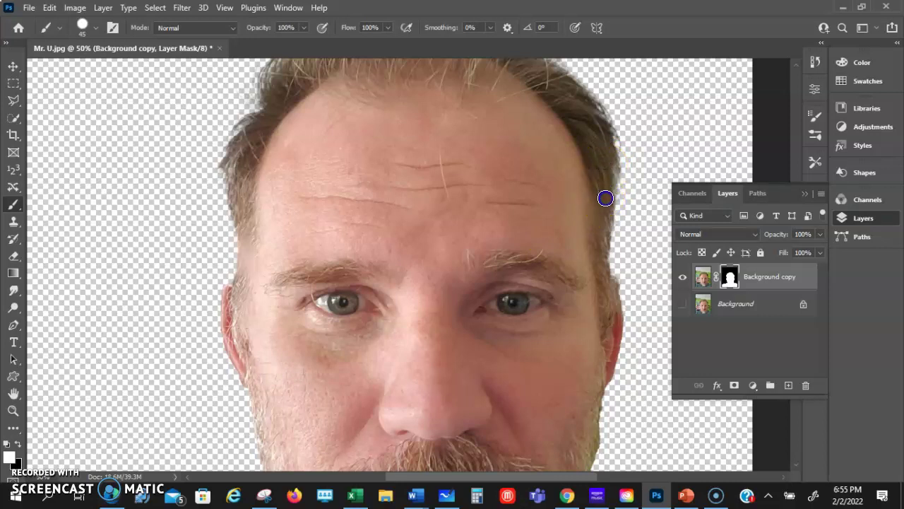
{"action": "left_click", "coordinate": [557, 243]}
{"action": "left_click_drag", "start_coordinate": [558, 243], "coordinate": [600, 217]}
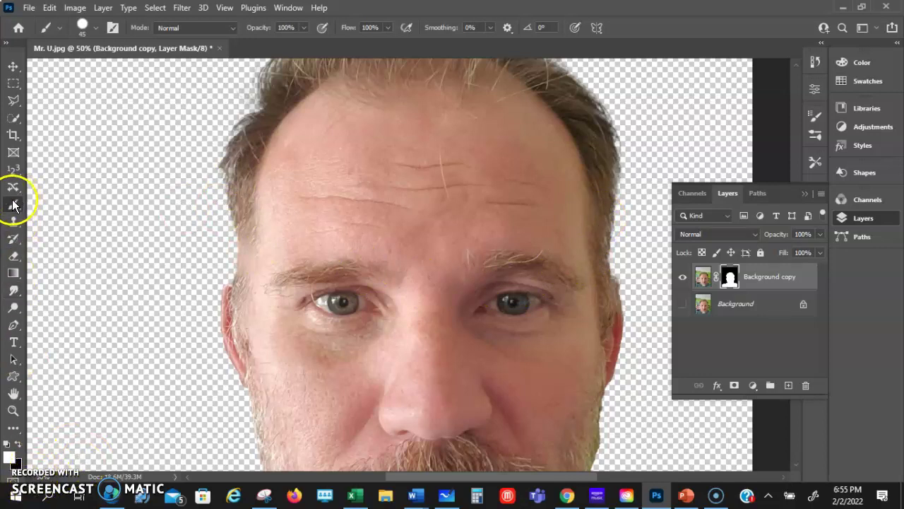
{"action": "left_click", "coordinate": [15, 445]}
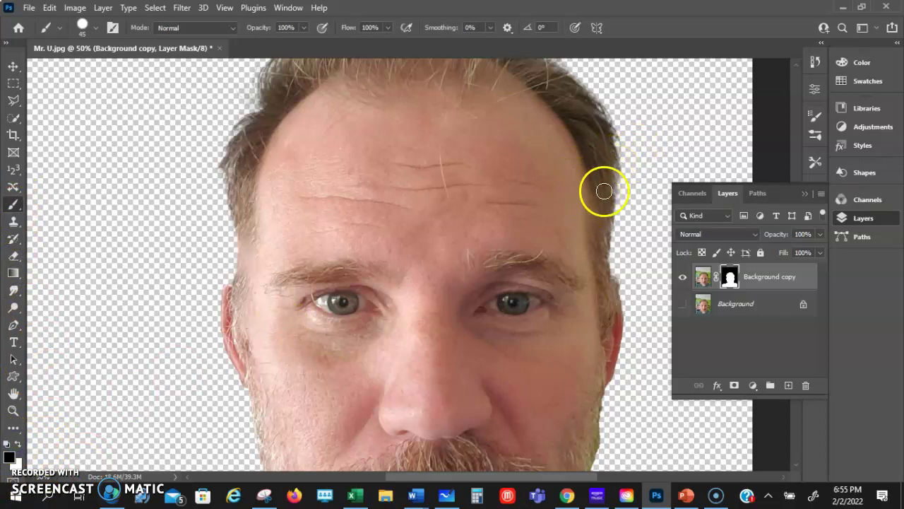
{"action": "left_click_drag", "start_coordinate": [604, 164], "coordinate": [612, 256]}
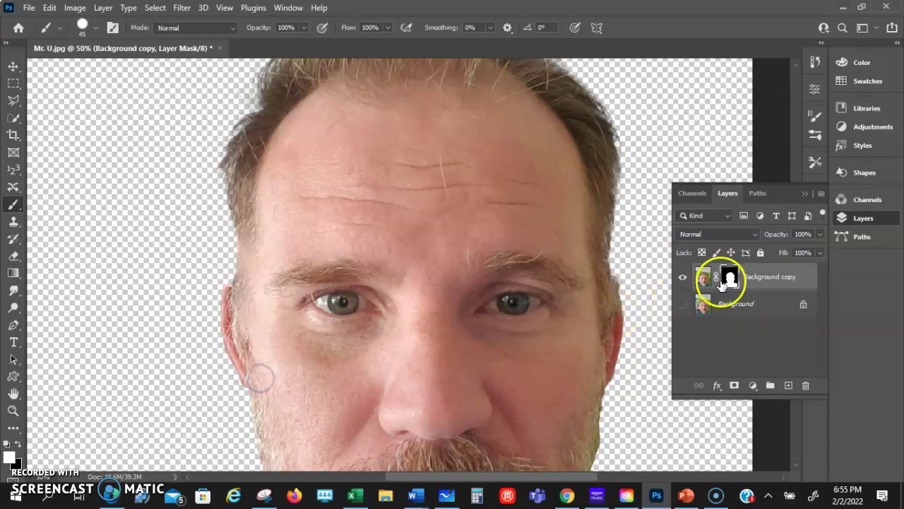
Step: Compare the cut-out with the original photo by toggling the visibility of the Background copy and Background layers
{"action": "left_click", "coordinate": [727, 277]}
{"action": "left_click", "coordinate": [703, 277]}
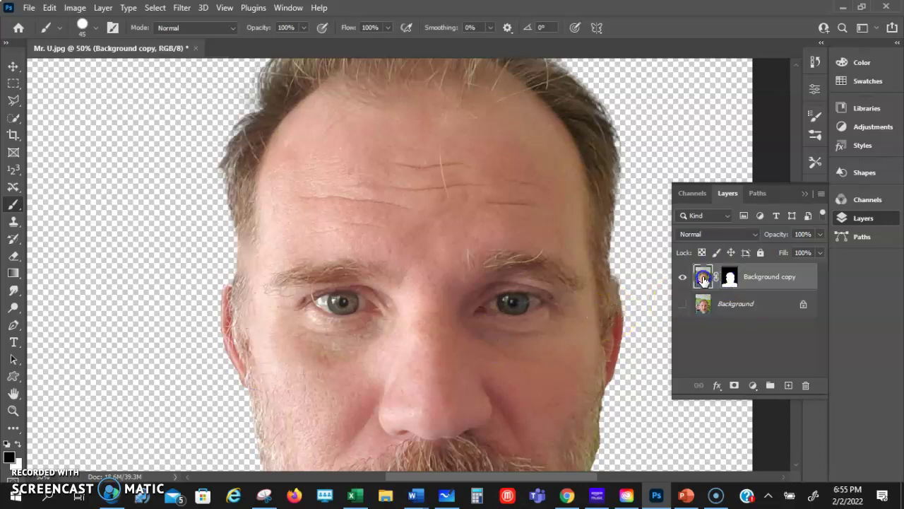
{"action": "left_click", "coordinate": [728, 277]}
{"action": "left_click", "coordinate": [683, 305]}
{"action": "left_click", "coordinate": [682, 278]}
{"action": "left_click", "coordinate": [683, 278]}
{"action": "left_click", "coordinate": [683, 278]}
{"action": "left_click", "coordinate": [685, 305]}
{"action": "left_click", "coordinate": [686, 305]}
{"action": "left_click", "coordinate": [686, 304]}
{"action": "left_click", "coordinate": [683, 279]}
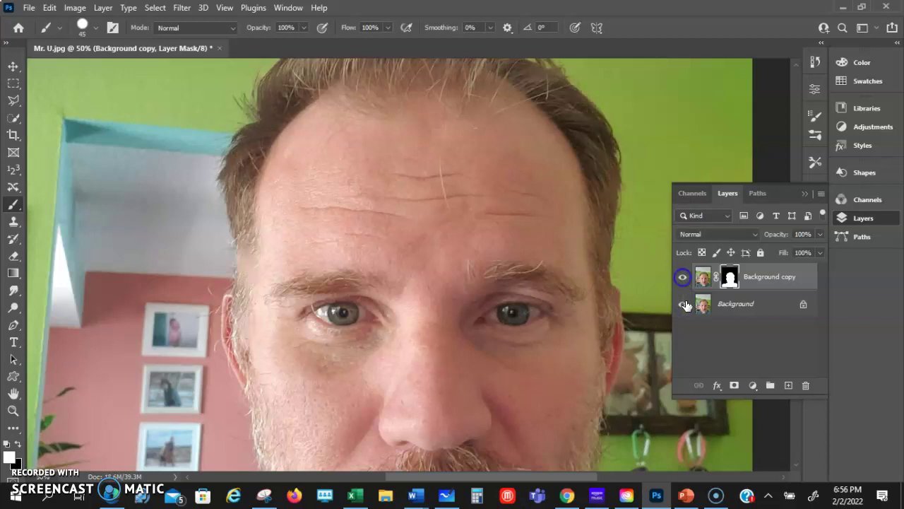
{"action": "left_click", "coordinate": [686, 305]}
{"action": "scroll", "coordinate": [684, 290], "scroll_direction": "up", "scroll_amount": 5}
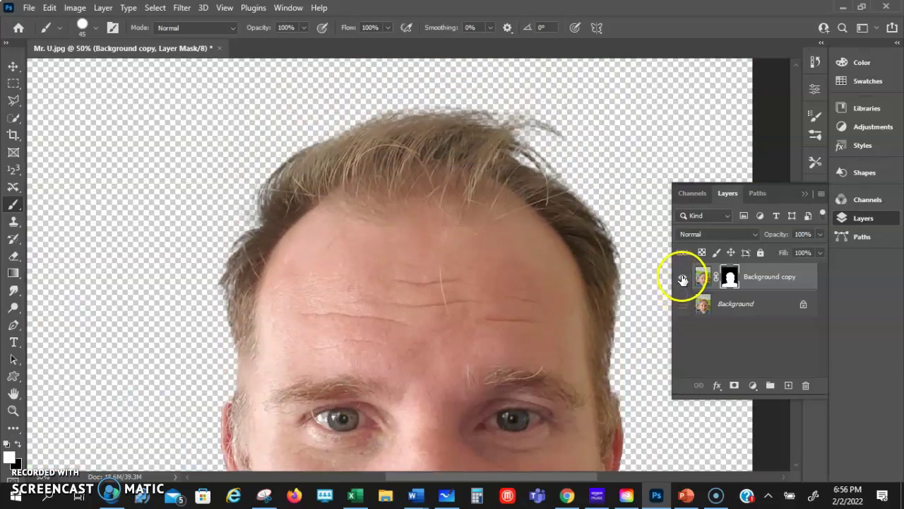
{"action": "left_click", "coordinate": [804, 200]}
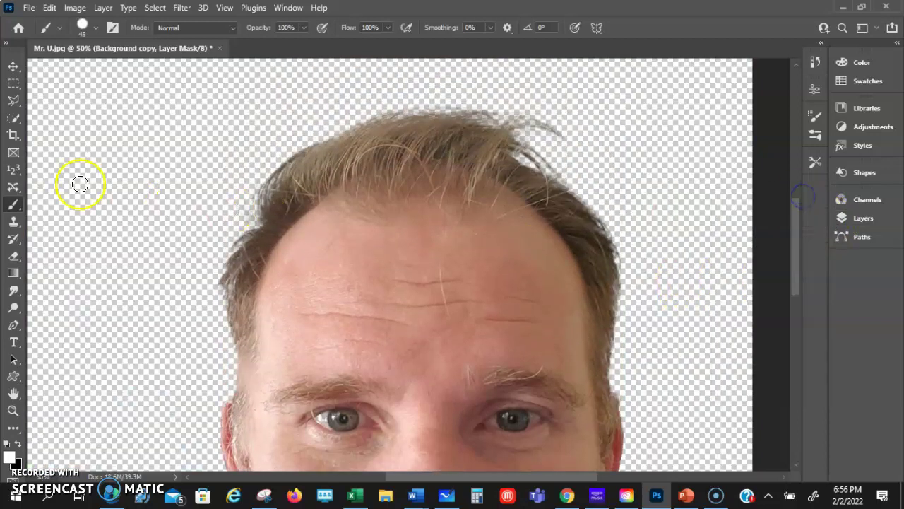
Step: Shift the cut-out man toward the canvas's right edge with the Move tool
{"action": "left_click", "coordinate": [13, 66]}
{"action": "left_click_drag", "start_coordinate": [389, 235], "coordinate": [404, 217]}
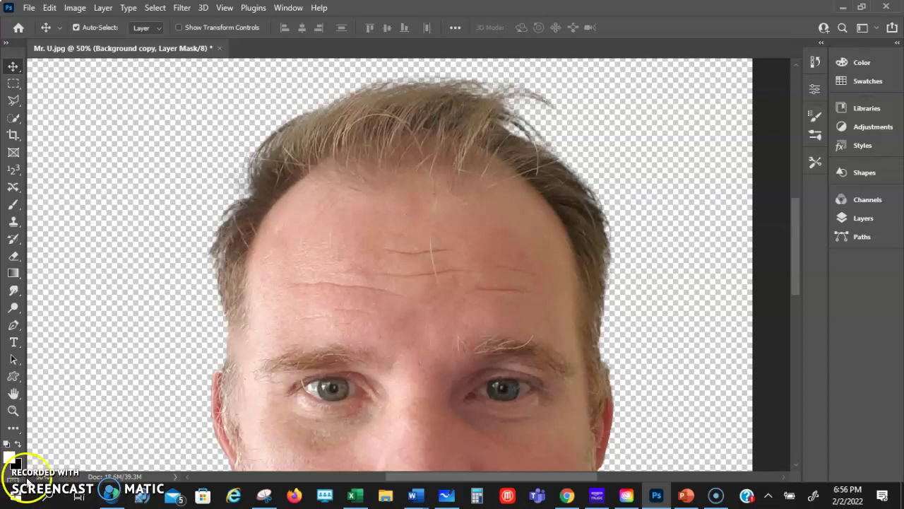
{"action": "left_click_drag", "start_coordinate": [430, 294], "coordinate": [494, 263]}
Step: Nudge the cut-out down and back up in large increments
{"action": "key", "text": "shift+Down"}
{"action": "key", "text": "shift+Down"}
{"action": "key", "text": "shift+Down"}
{"action": "key", "text": "shift+Down"}
{"action": "key", "text": "shift+Down"}
{"action": "key", "text": "shift+Down"}
{"action": "key", "text": "shift+Down"}
{"action": "key", "text": "shift+Down"}
{"action": "key", "text": "shift+Down"}
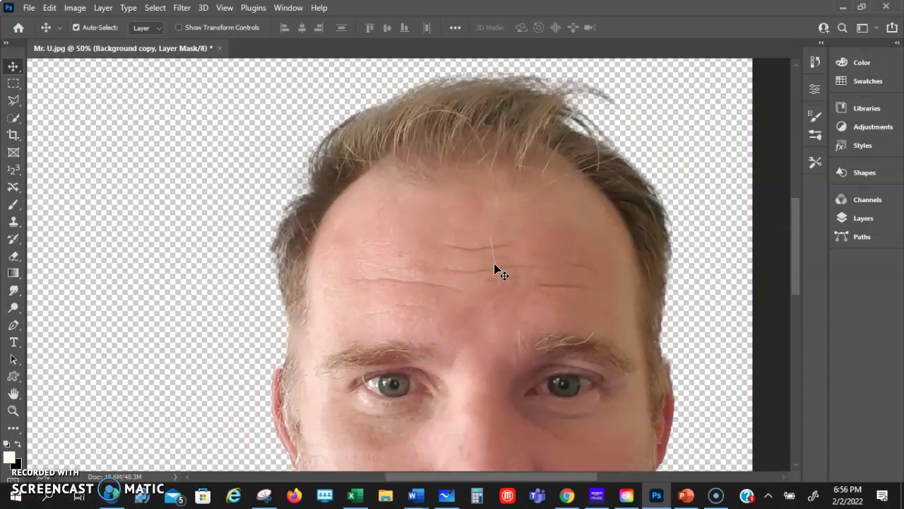
{"action": "key", "text": "shift+Up"}
{"action": "key", "text": "shift+Up"}
{"action": "key", "text": "shift+Up"}
{"action": "key", "text": "shift+Up"}
{"action": "key", "text": "shift+Up"}
{"action": "key", "text": "shift+Up"}
{"action": "key", "text": "shift+Up"}
{"action": "key", "text": "shift+Up"}
{"action": "key", "text": "shift+Up"}
{"action": "key", "text": "shift+Up"}
{"action": "key", "text": "shift+Up"}
{"action": "key", "text": "shift+Up"}
{"action": "key", "text": "shift+Up"}
{"action": "key", "text": "shift+Up"}
{"action": "key", "text": "shift+Up"}
{"action": "key", "text": "shift+Up"}
{"action": "key", "text": "shift+Up"}
Step: Reposition the cut-out so it sits on the canvas's bottom edge and is centred between its sides, with the whole image fitted in view
{"action": "scroll", "coordinate": [494, 263], "scroll_direction": "down", "scroll_amount": 6}
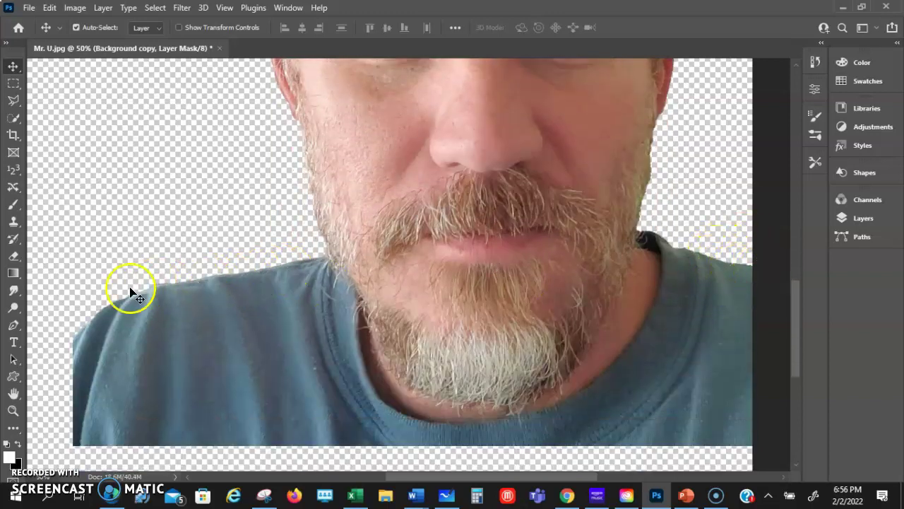
{"action": "left_click_drag", "start_coordinate": [212, 359], "coordinate": [197, 383]}
{"action": "key", "text": "ctrl+0"}
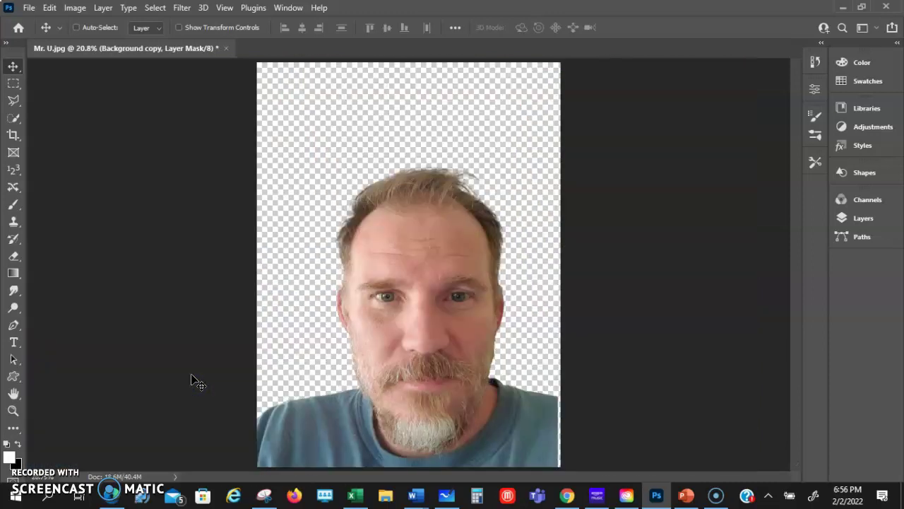
{"action": "left_click_drag", "start_coordinate": [398, 259], "coordinate": [428, 256]}
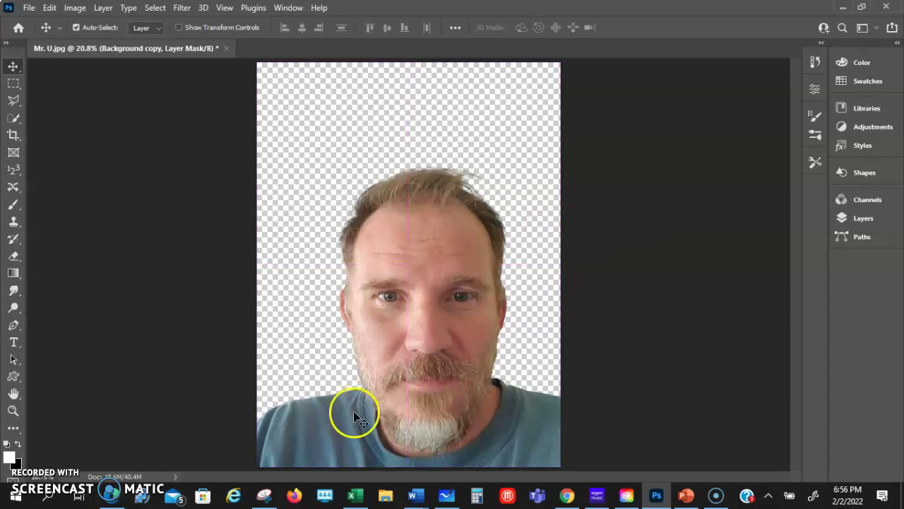